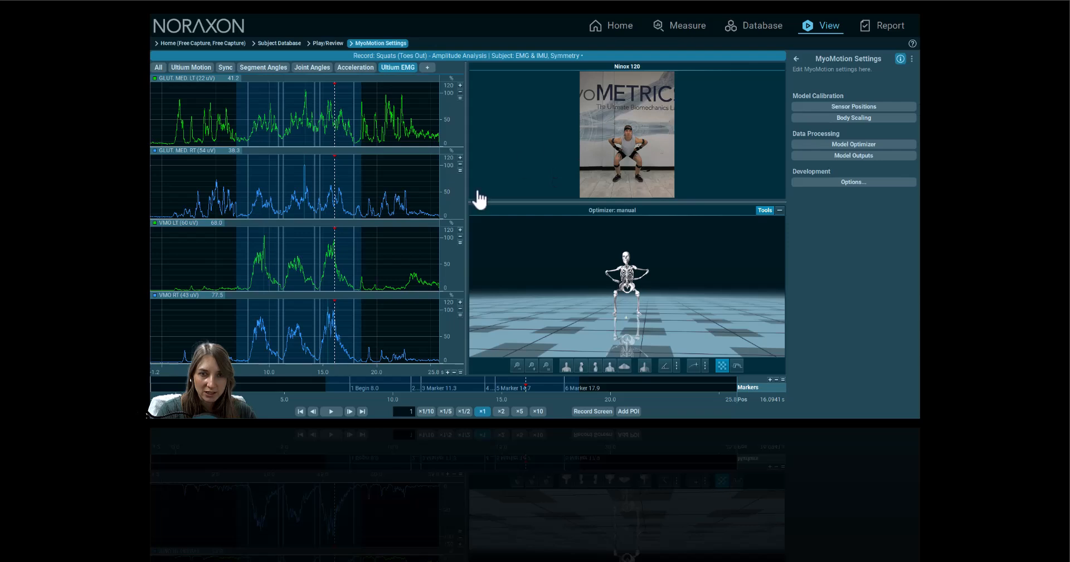
Play the squat recording, then leave MyoMotion Settings and go back to Play/Review
left_click(333, 412)
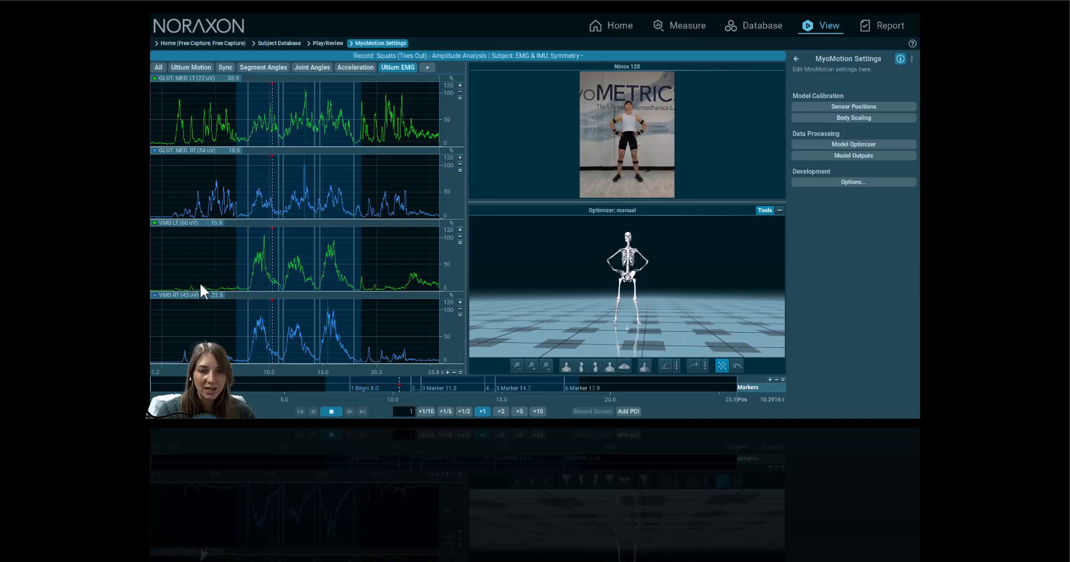
left_click(796, 59)
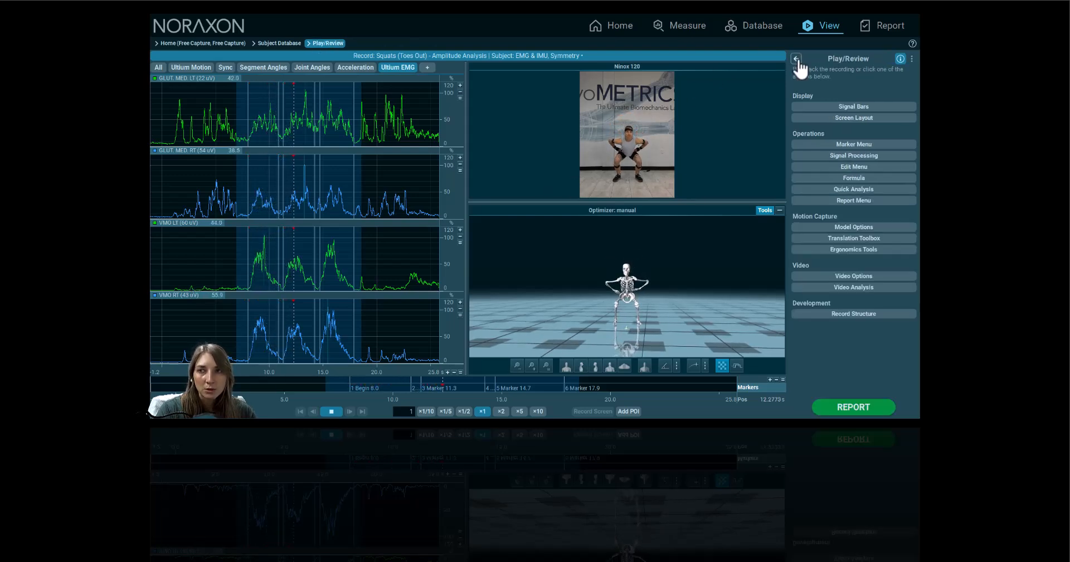
Start the Quick Analysis report from the General tab of the Report Menu
left_click(833, 202)
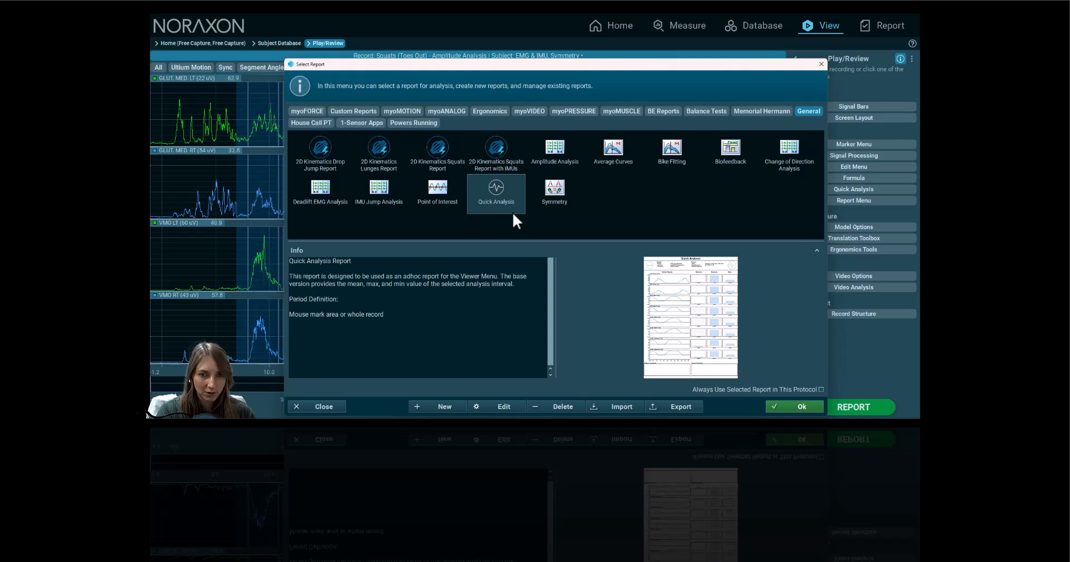
left_click(794, 406)
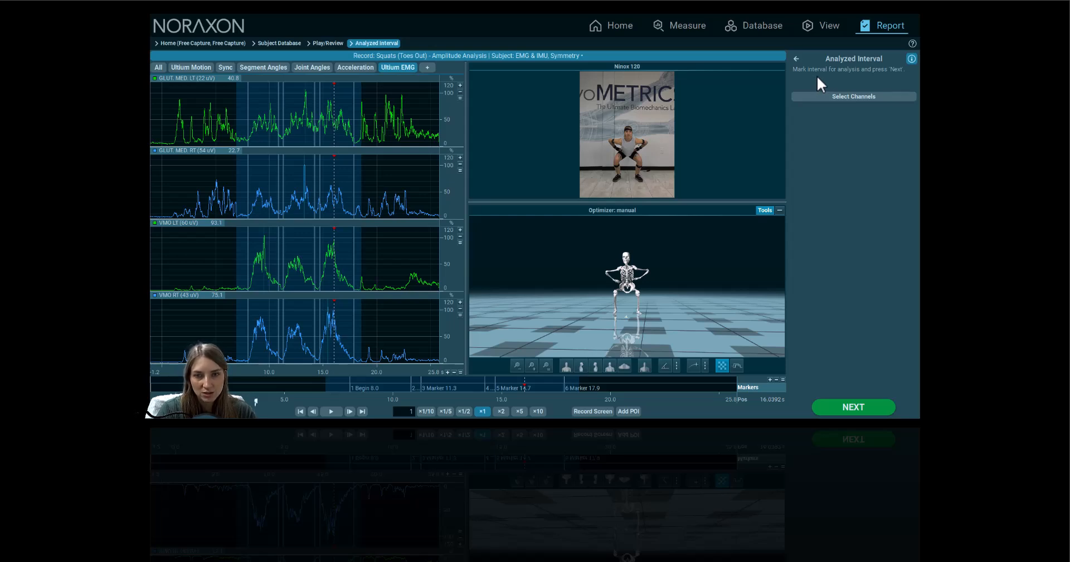
Mark about 7.4–17.9 s on the EMG charts as the analyzed interval, then go to channel selection
left_click(386, 262)
left_click_drag(216, 263, 358, 262)
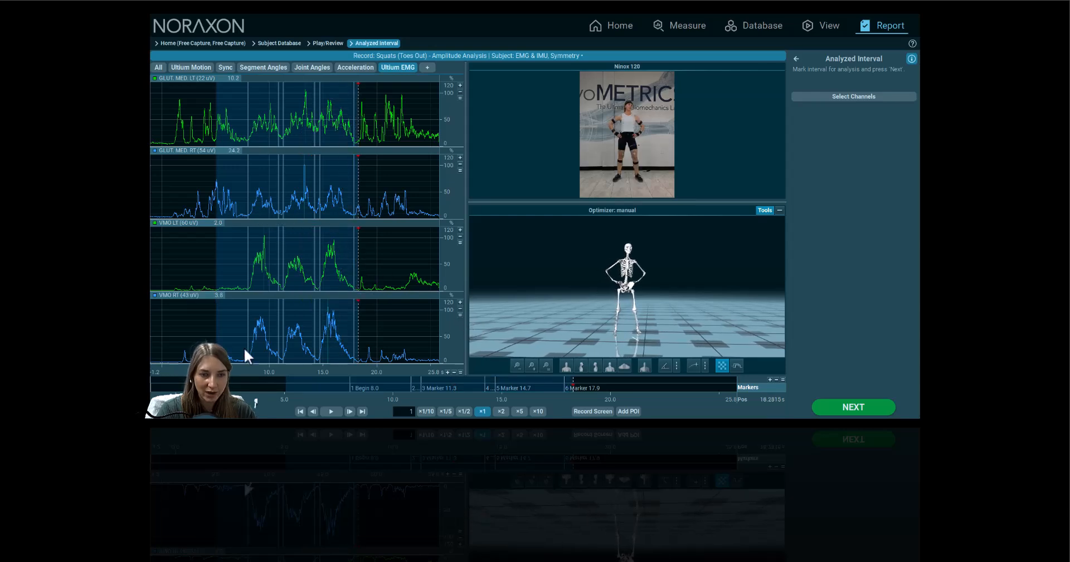
left_click(180, 347)
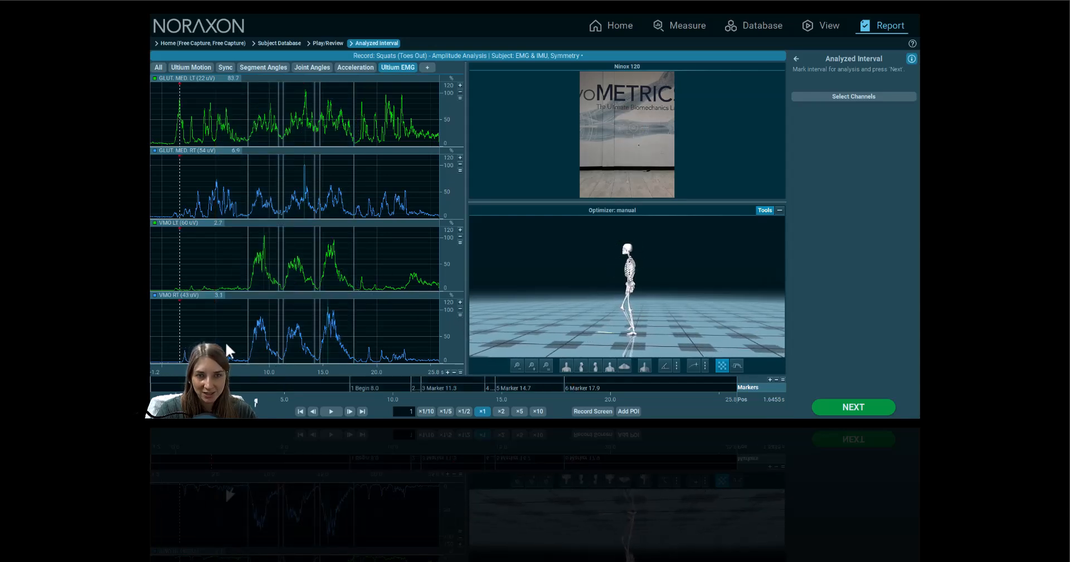
left_click(331, 411)
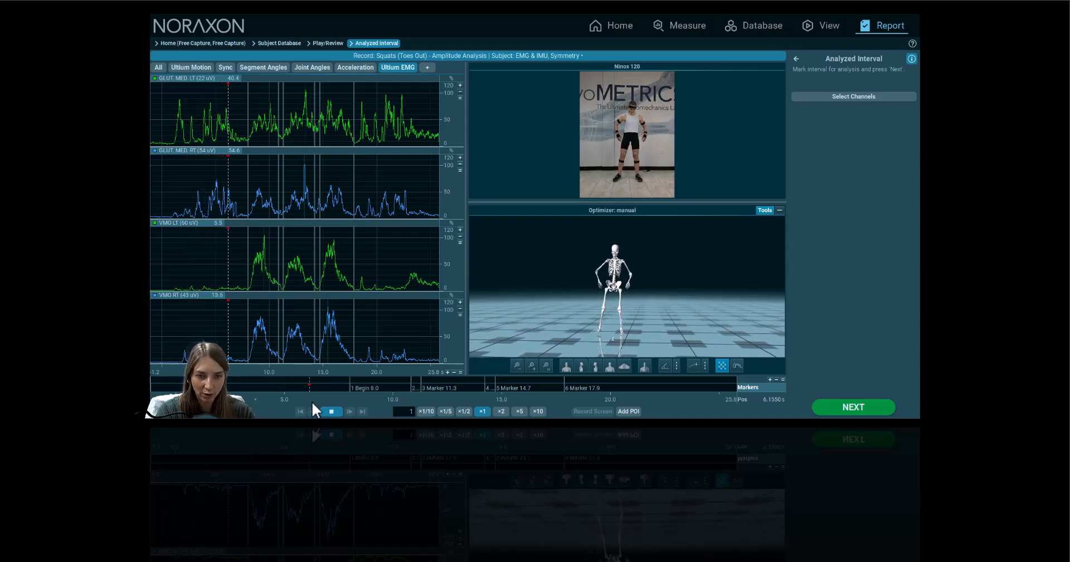
left_click(331, 411)
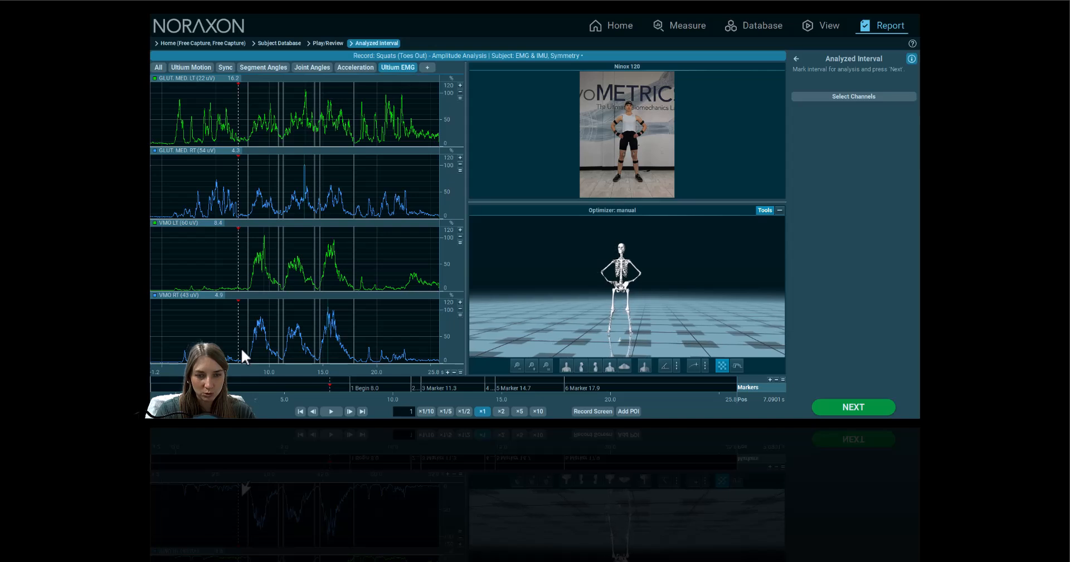
left_click_drag(241, 347, 359, 344)
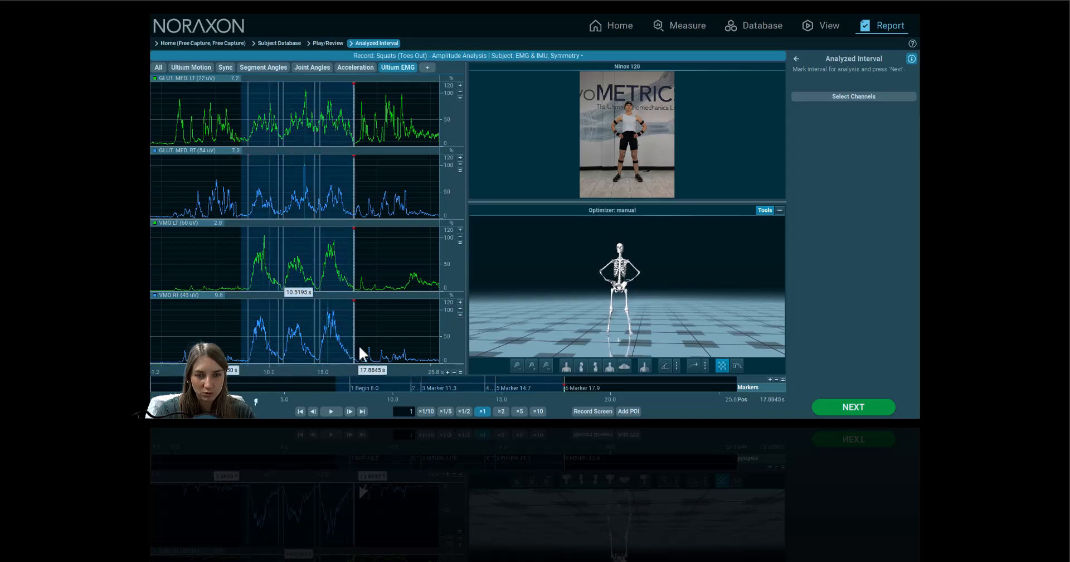
left_click(332, 410)
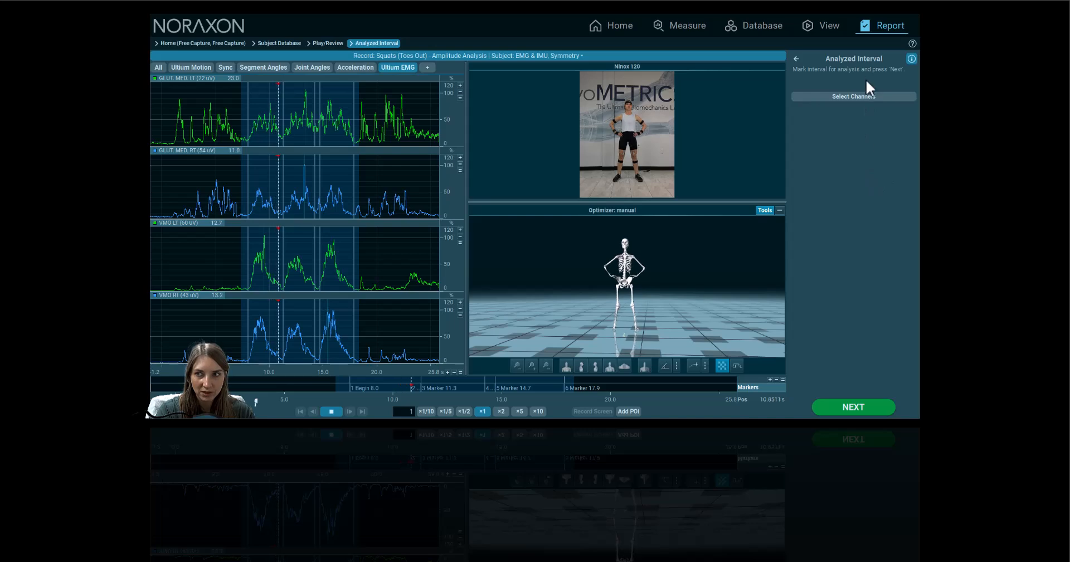
left_click(867, 98)
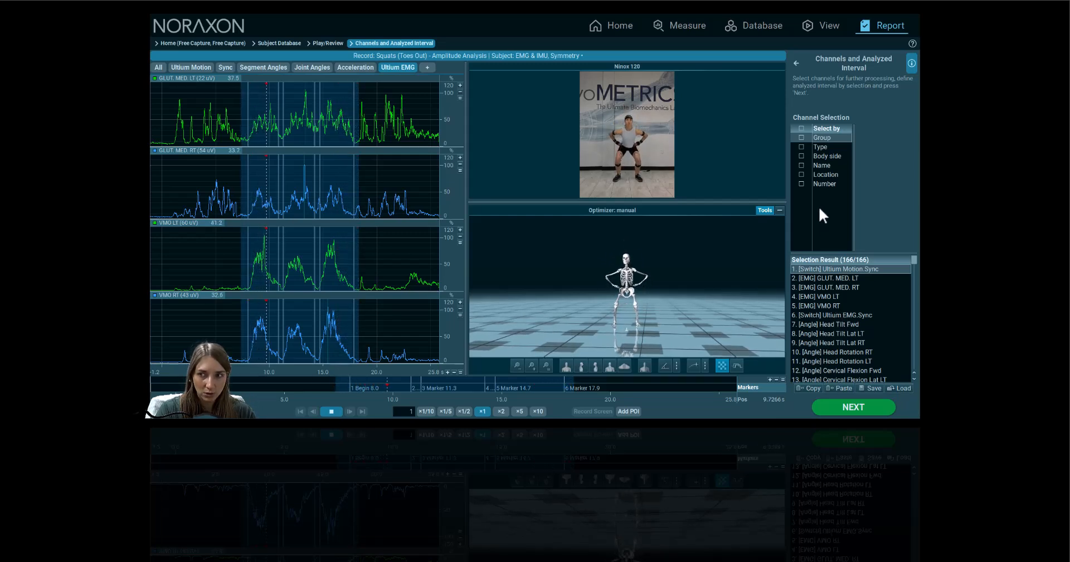
Generate the report and scroll through each signal's graph with its min, max and mean bars
left_click(879, 414)
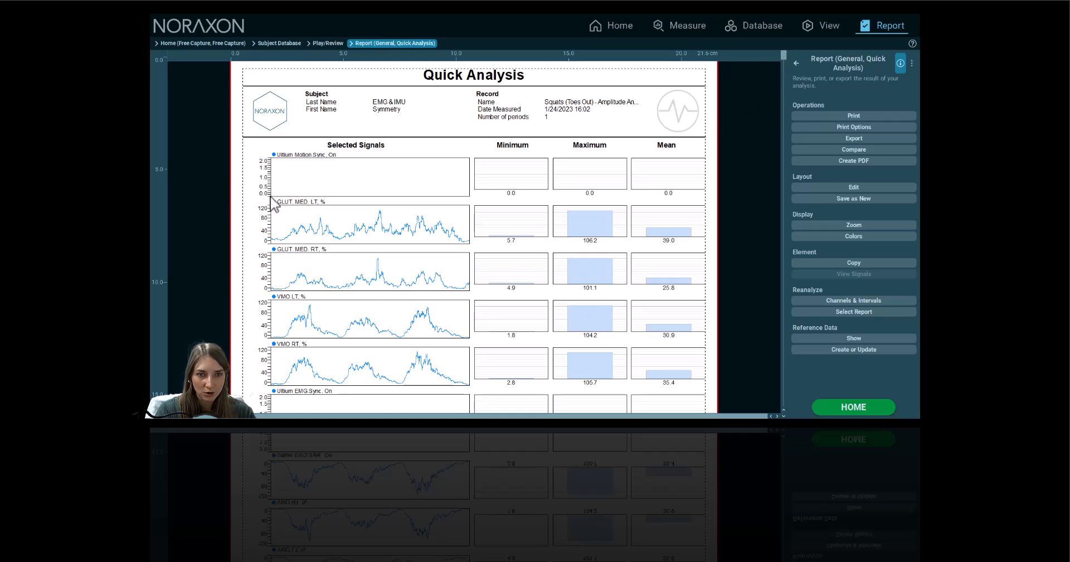
scroll(429, 269, "down", 2)
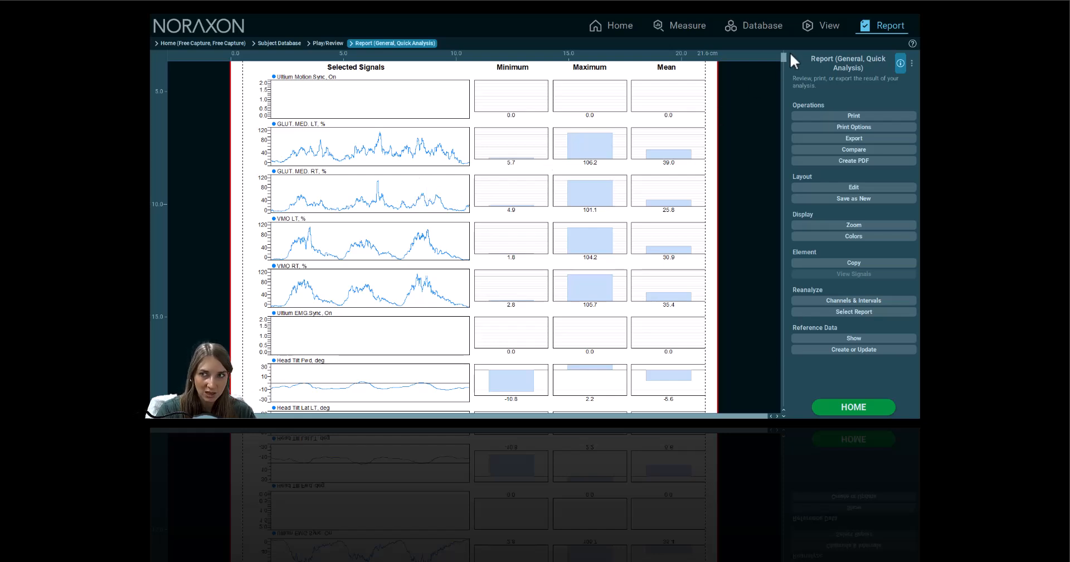
mouse_move(783, 58)
left_mouse_down()
mouse_move(771, 249)
mouse_move(791, 152)
mouse_move(780, 55)
left_mouse_up()
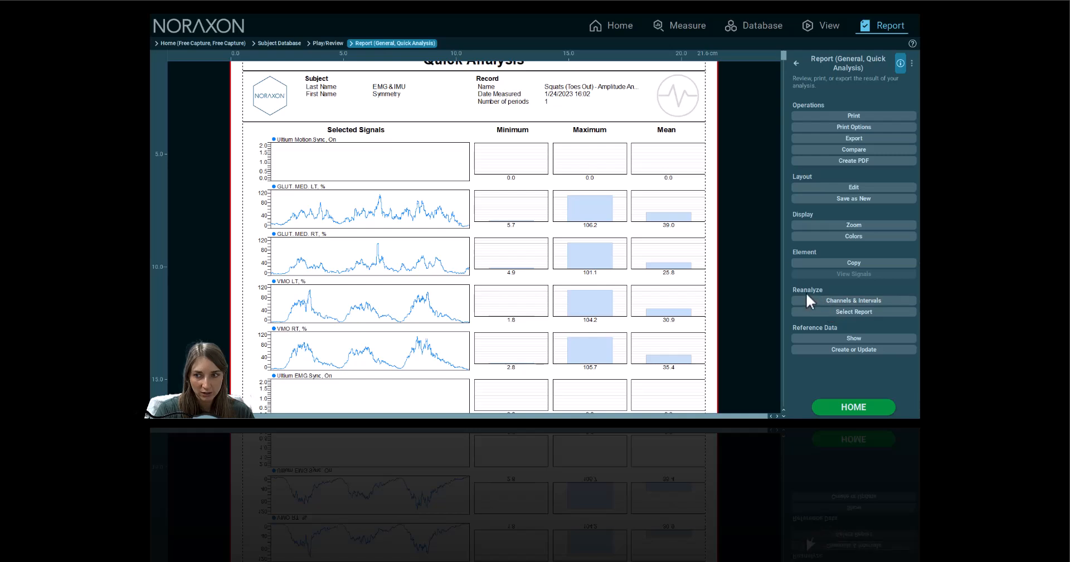
Return to channel selection and filter by Type to Angle and EMG, selecting 116 of 166 channels
left_click(856, 302)
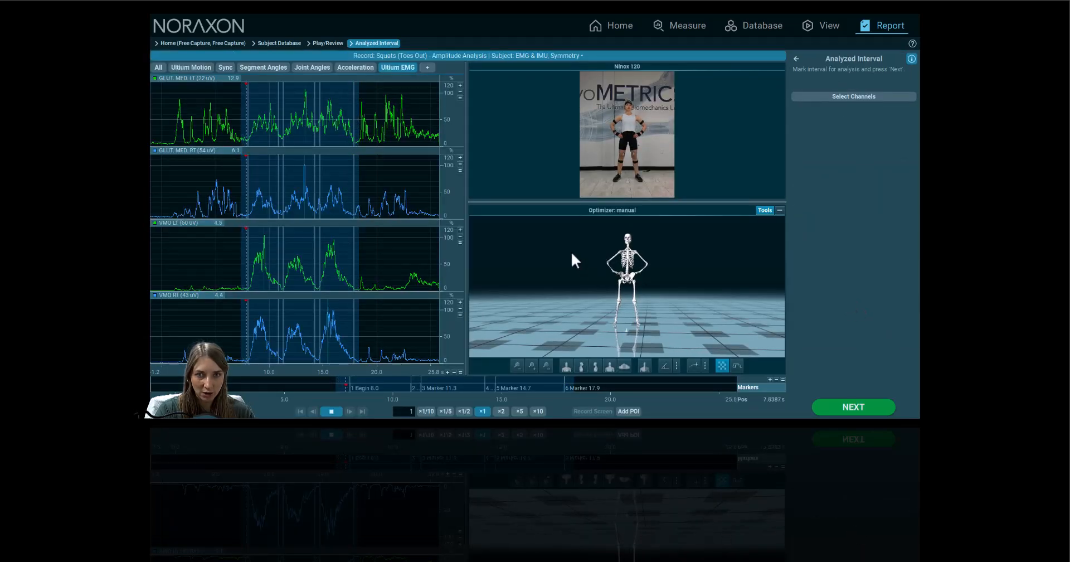
left_click(858, 98)
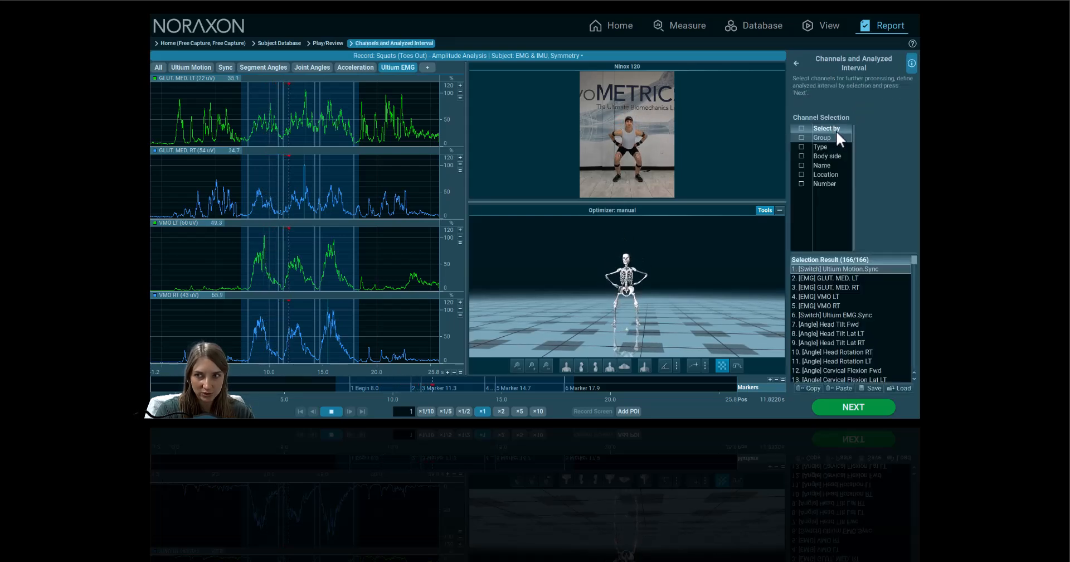
left_click(801, 146)
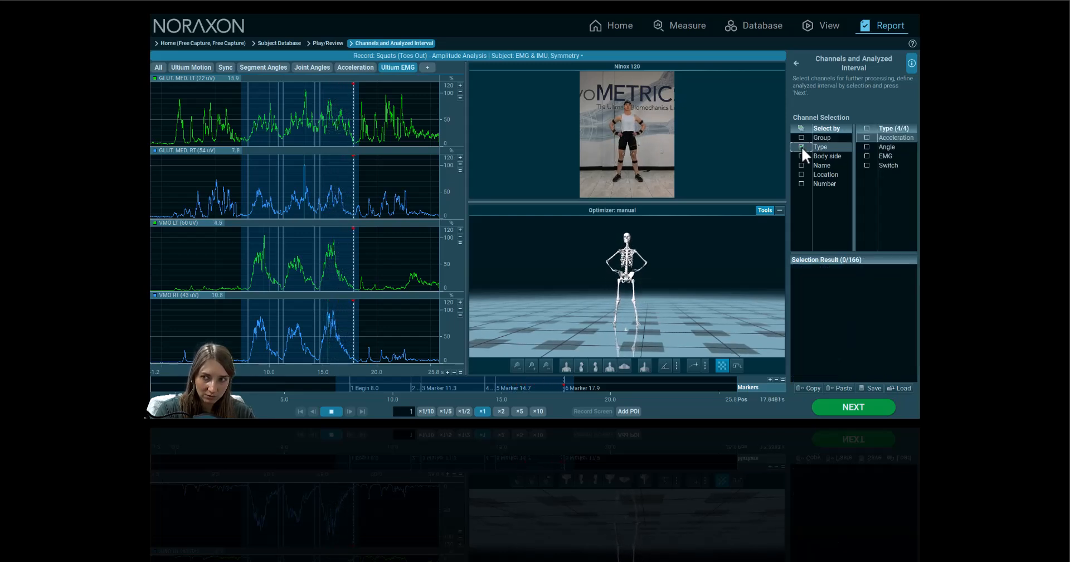
left_click(867, 147)
left_click(867, 156)
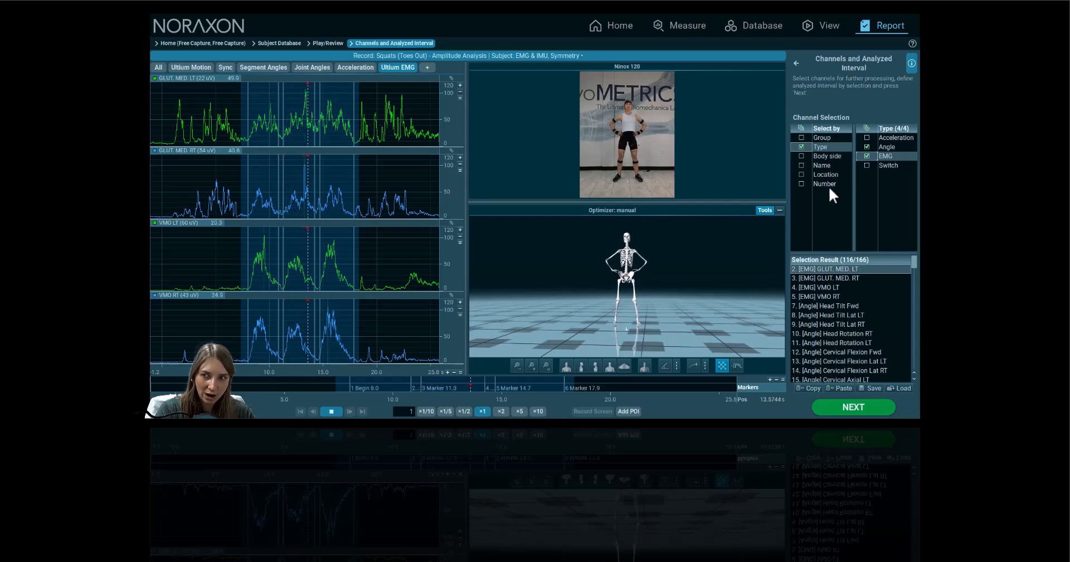
left_click(828, 156)
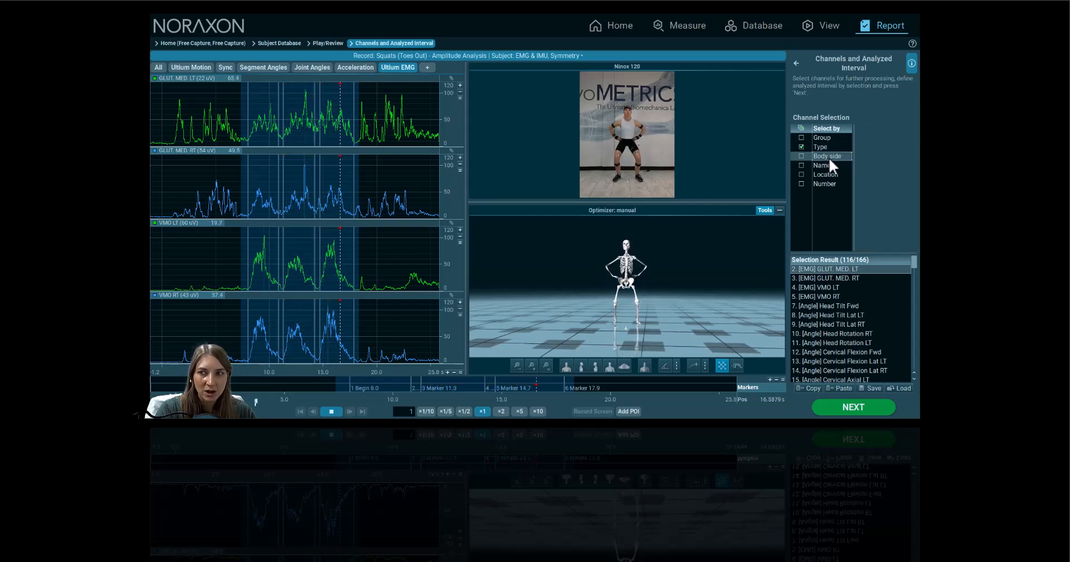
left_click(801, 157)
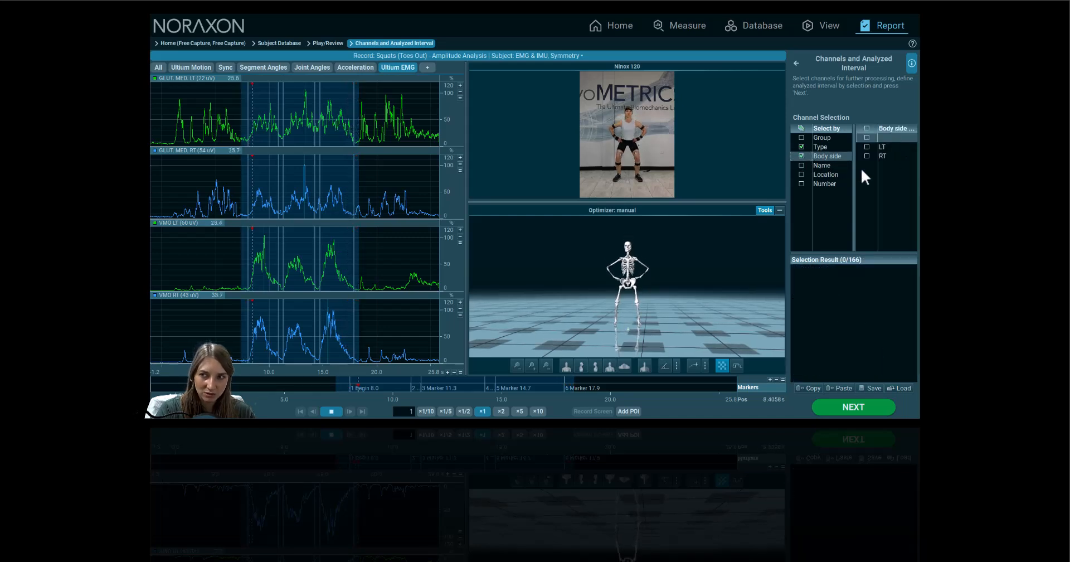
left_click(803, 156)
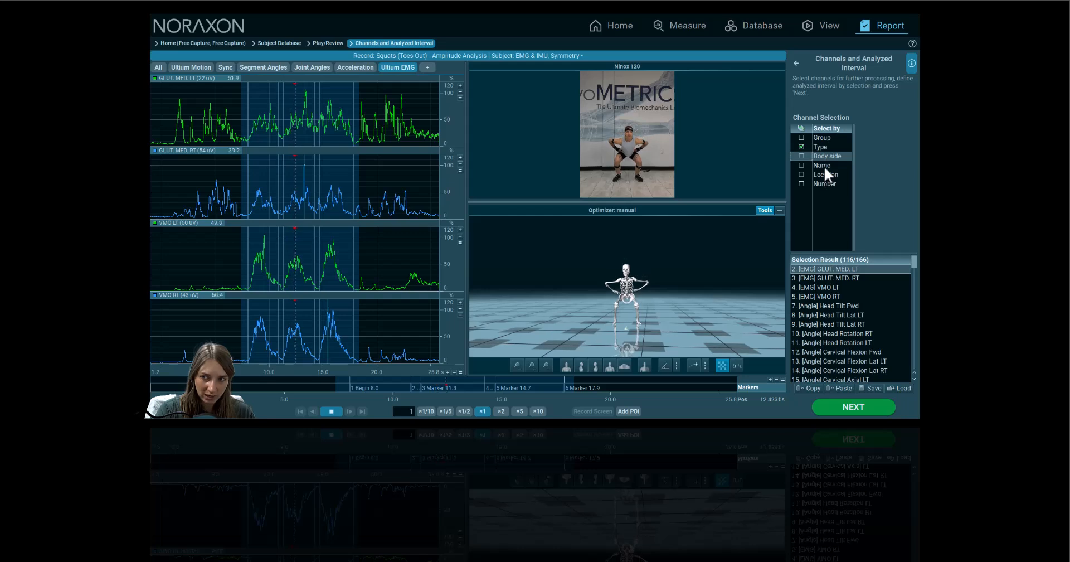
Add a Name filter and tick Ankle Abduction, Ankle Dorsiflexion, Ankle Inversion and Foot Tilt Med
left_click(822, 166)
left_click(801, 166)
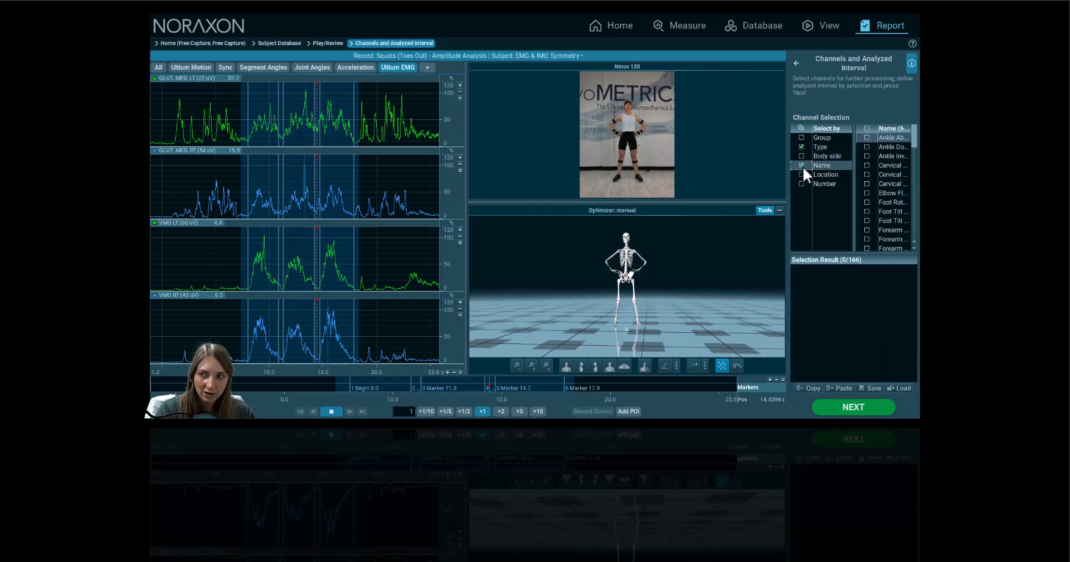
left_click_drag(854, 166, 821, 166)
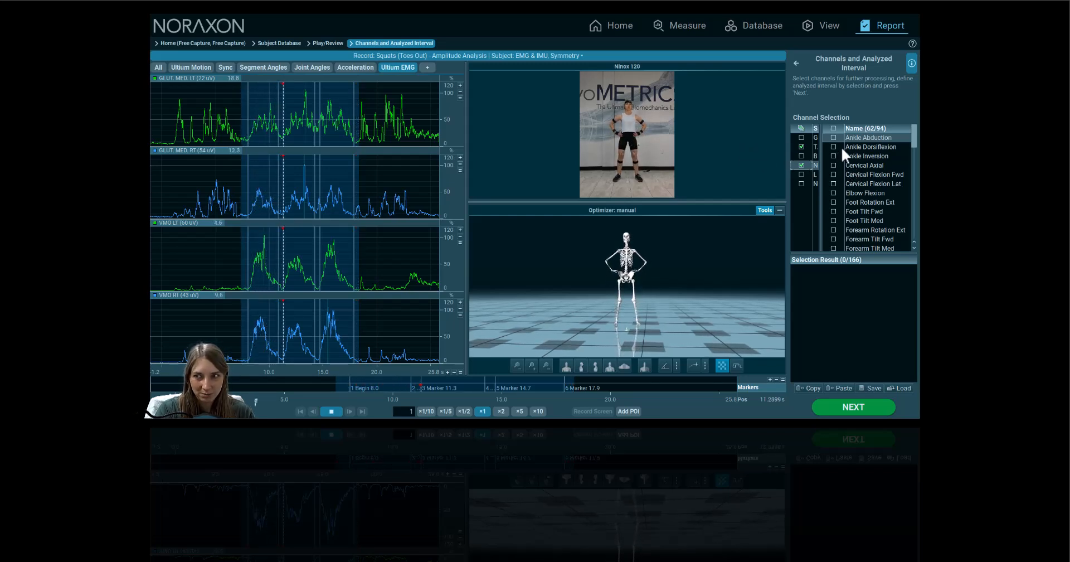
left_click(834, 138)
left_click(833, 146)
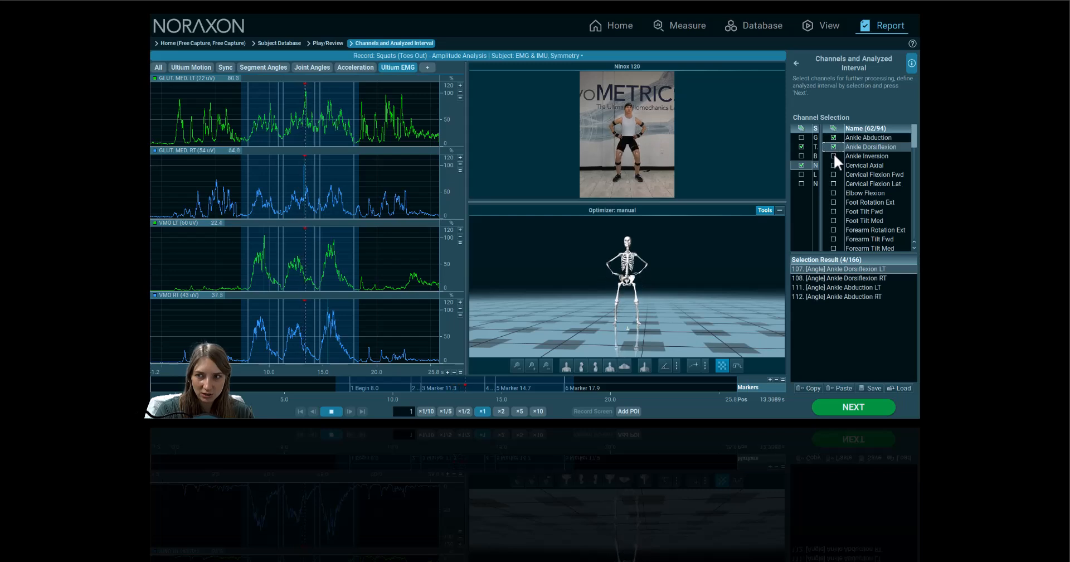
left_click(834, 156)
scroll(858, 212, "down", 2)
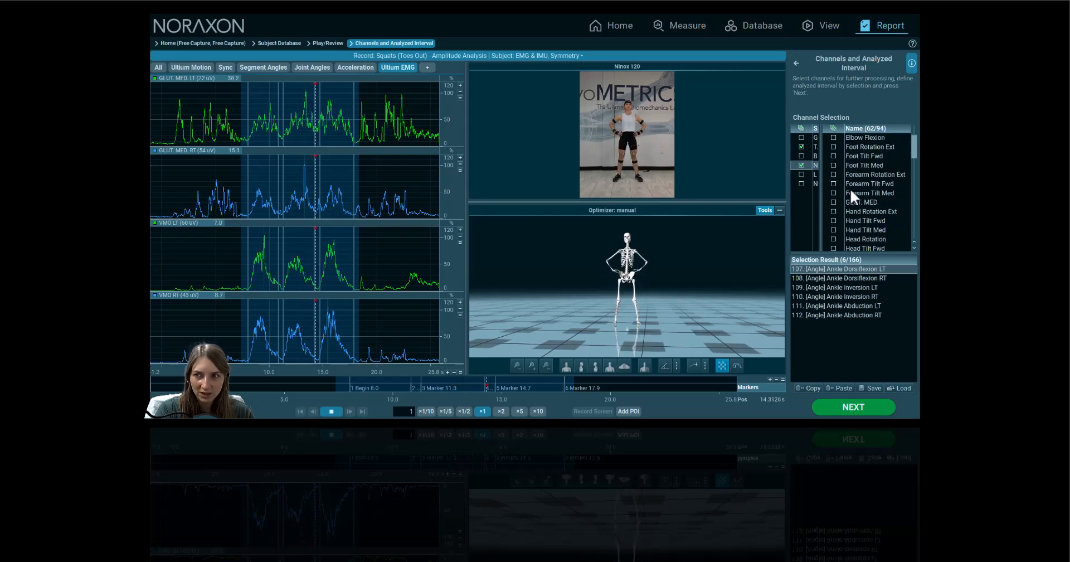
left_click(834, 164)
scroll(842, 176, "down", 4)
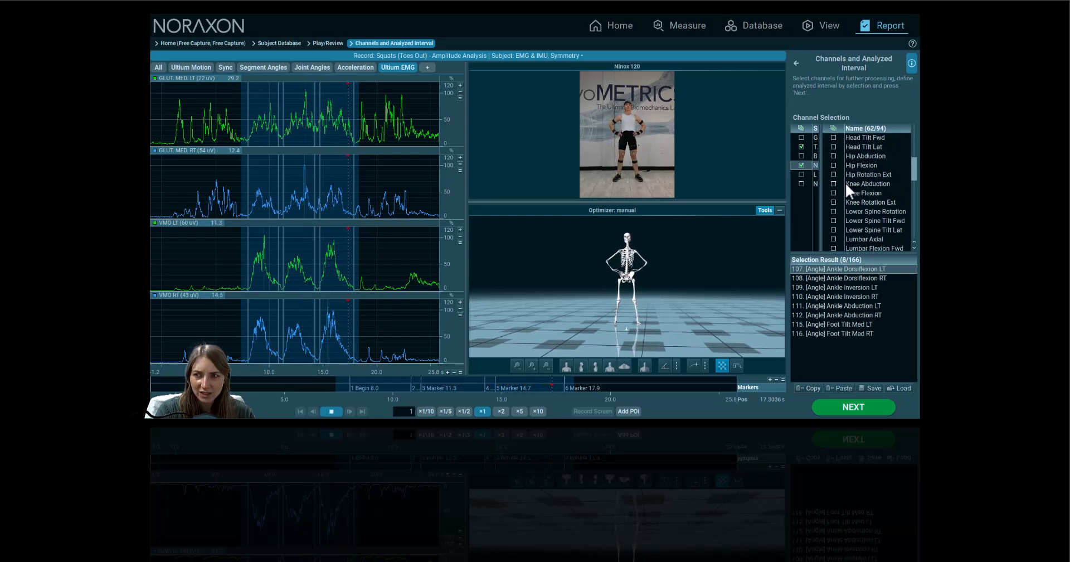
scroll(841, 196, "up", 4)
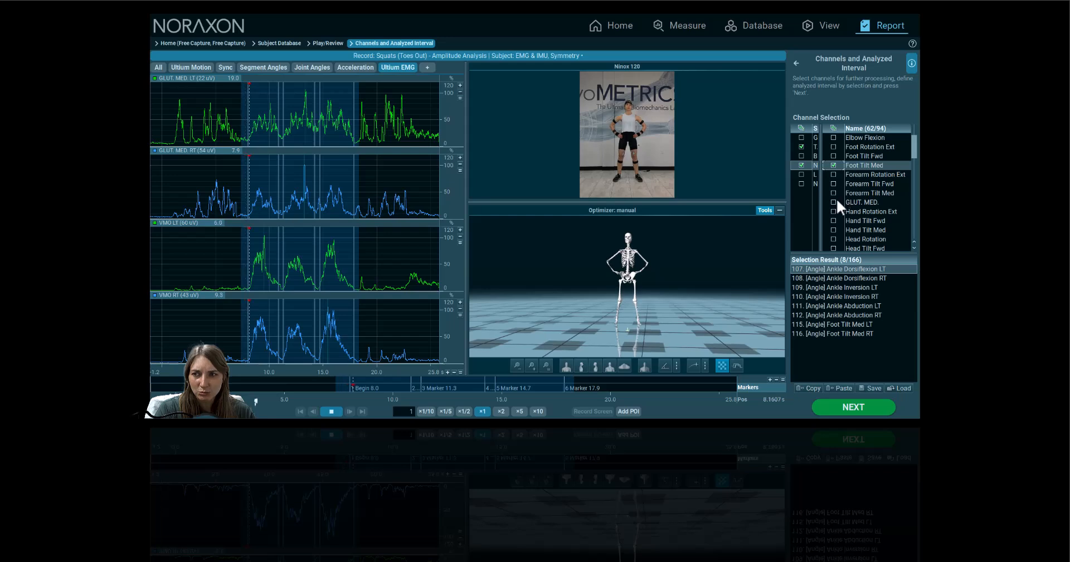
Tick GLUT MED, Knee Abduction, Flexion, Rotation Ext, and Hip Flexion, Rotation Ext, Abduction
left_click(834, 202)
scroll(841, 202, "down", 3)
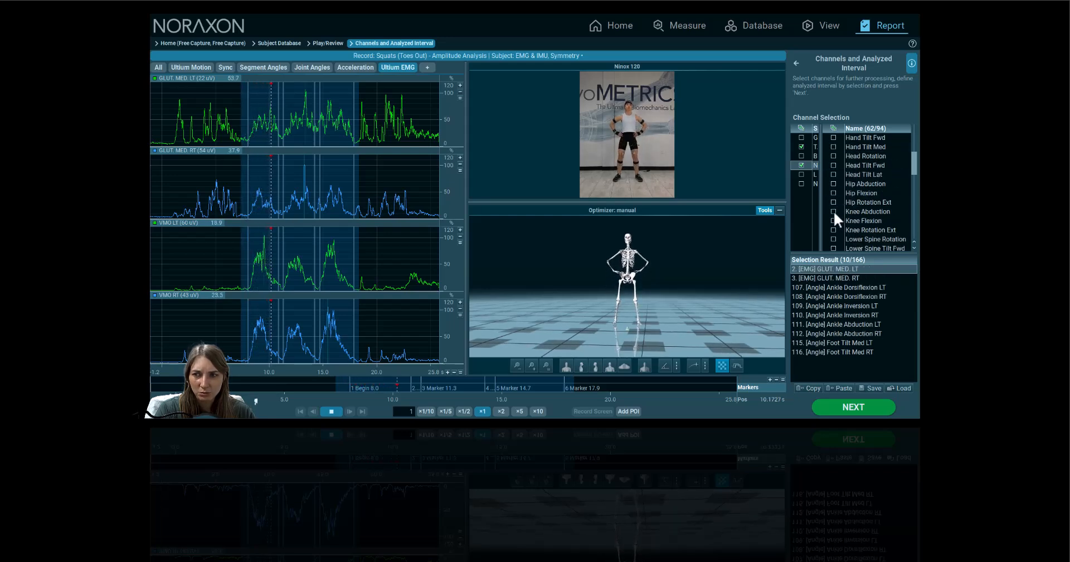
left_click(834, 211)
left_click(833, 221)
left_click(834, 230)
scroll(838, 220, "down", 1)
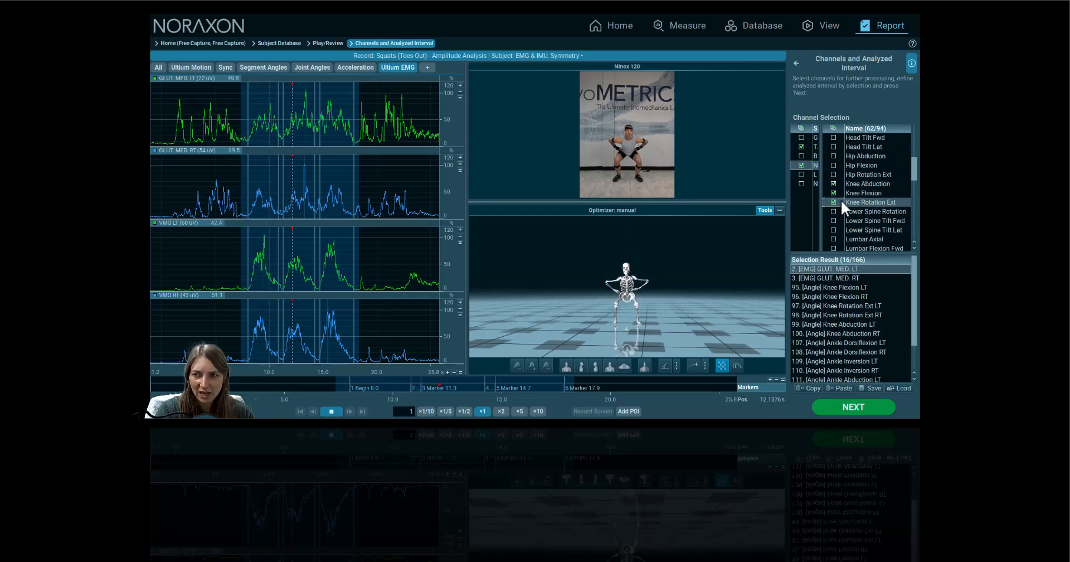
left_click(834, 164)
left_click(833, 174)
left_click(834, 156)
scroll(844, 190, "down", 2)
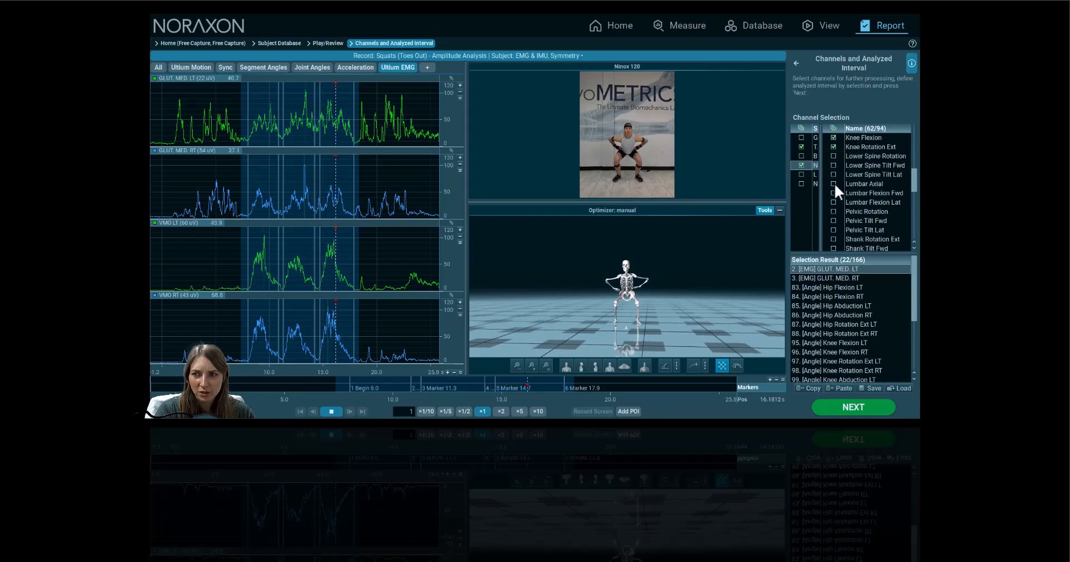
Tick Lumbar Axial, Pelvic Rotation and VMO, then generate the Quick Analysis report
left_click(833, 184)
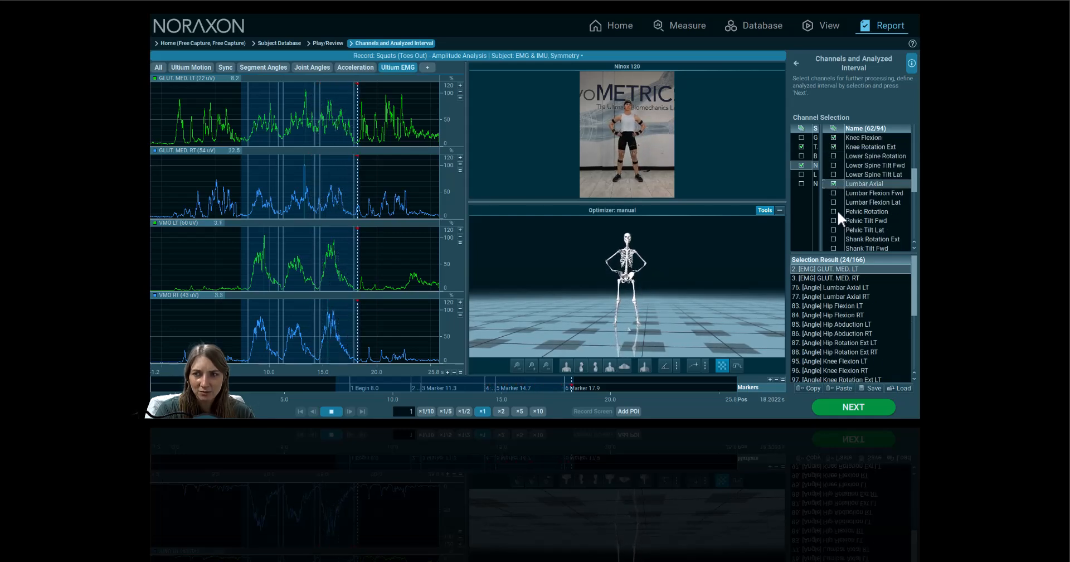
left_click(834, 211)
scroll(844, 219, "down", 5)
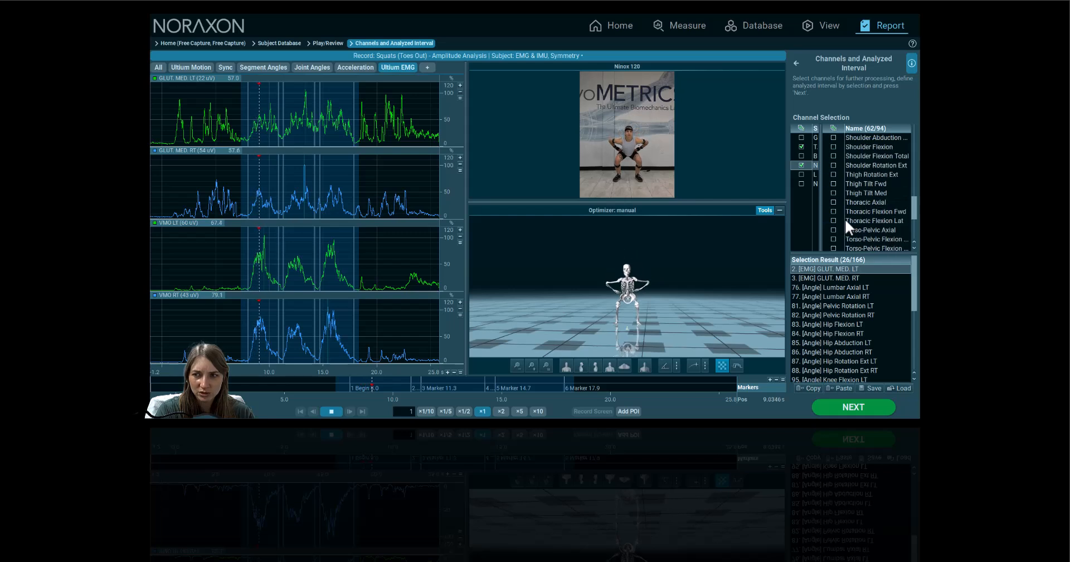
scroll(844, 218, "down", 3)
left_click(834, 230)
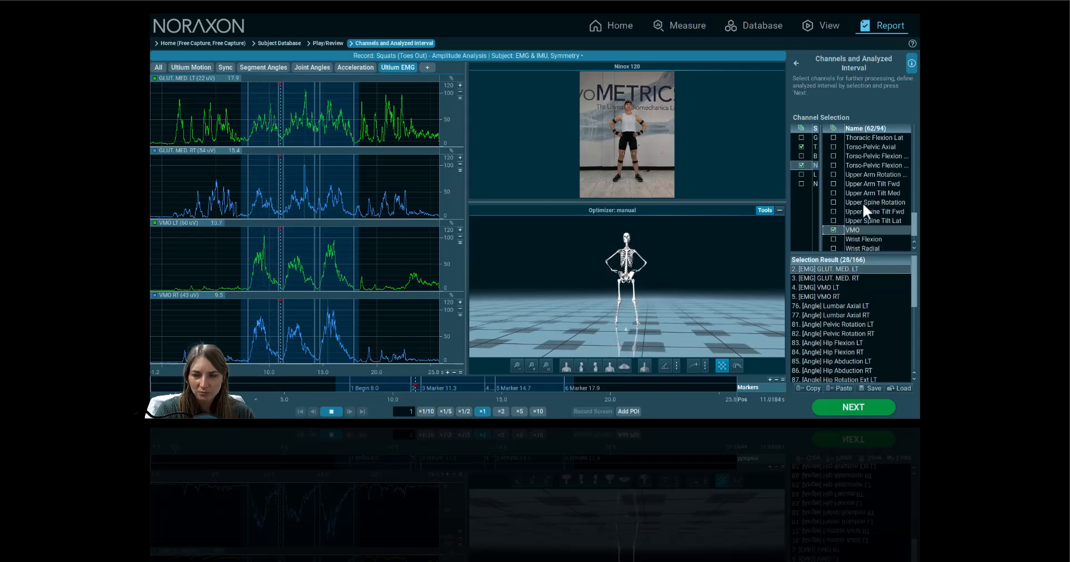
scroll(866, 204, "down", 1)
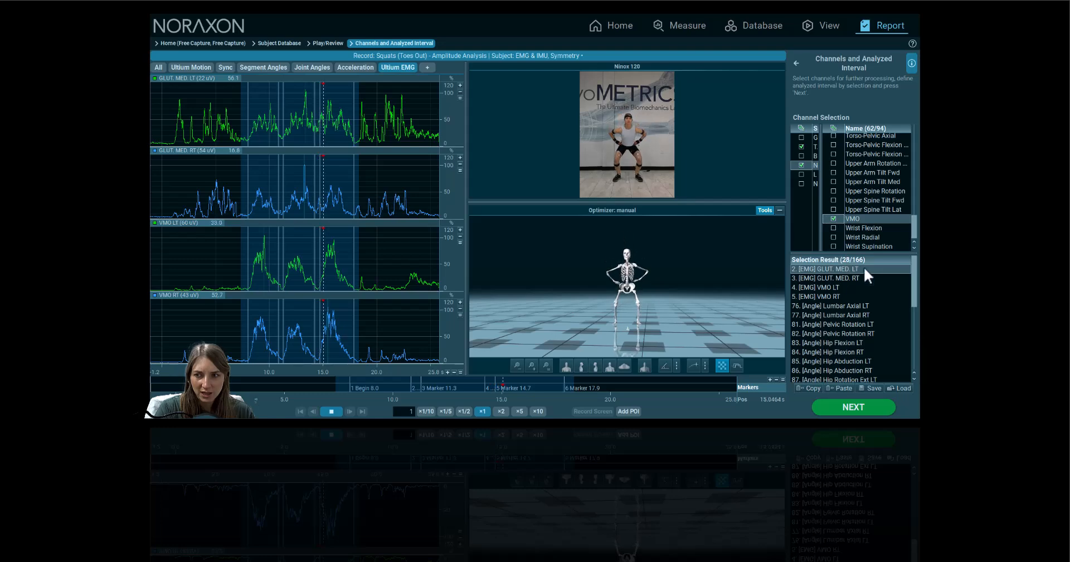
left_click(877, 412)
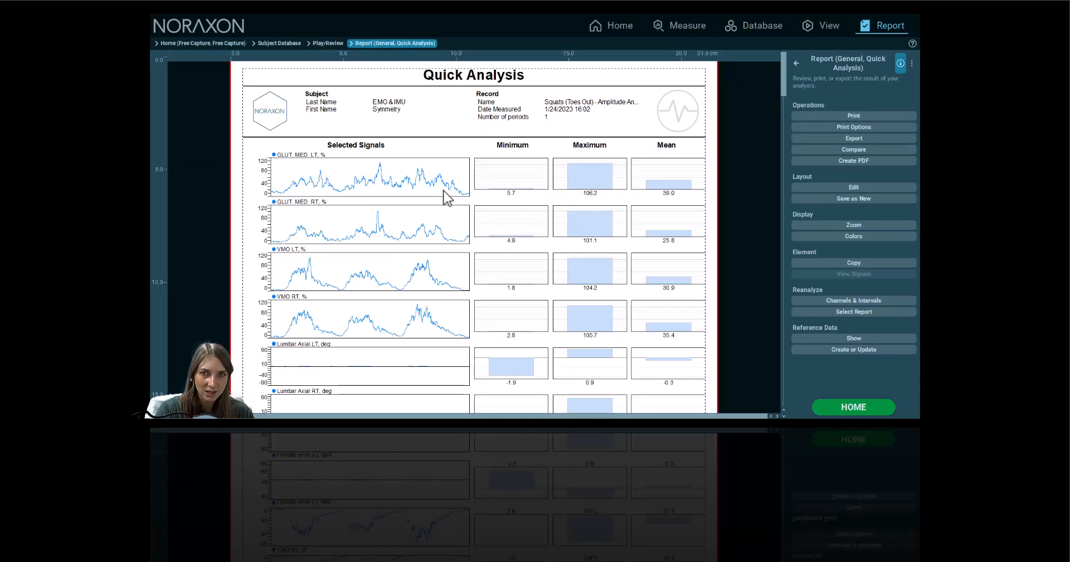
scroll(446, 196, "down", 15)
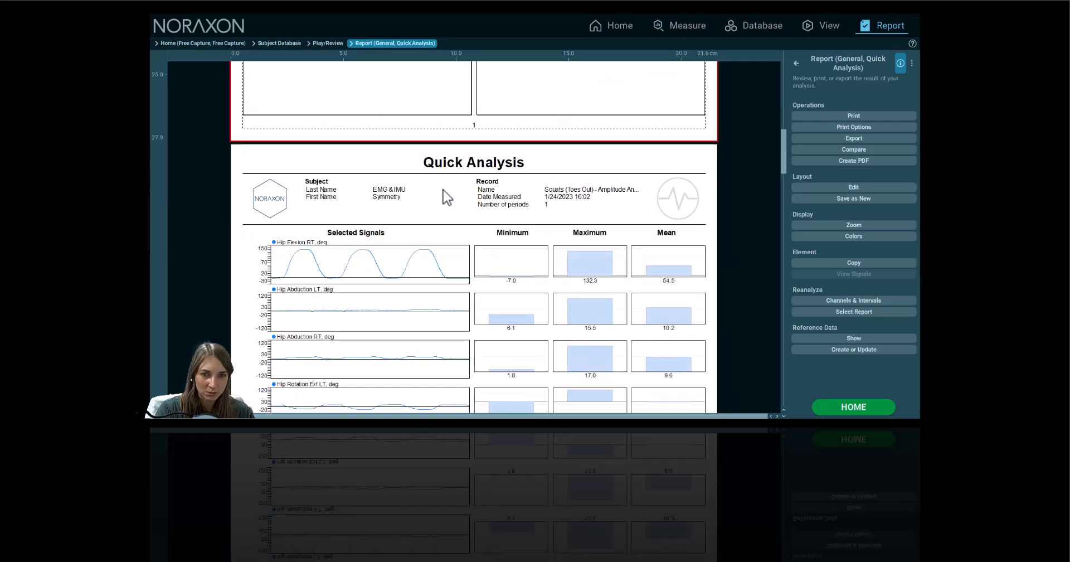
scroll(445, 196, "down", 13)
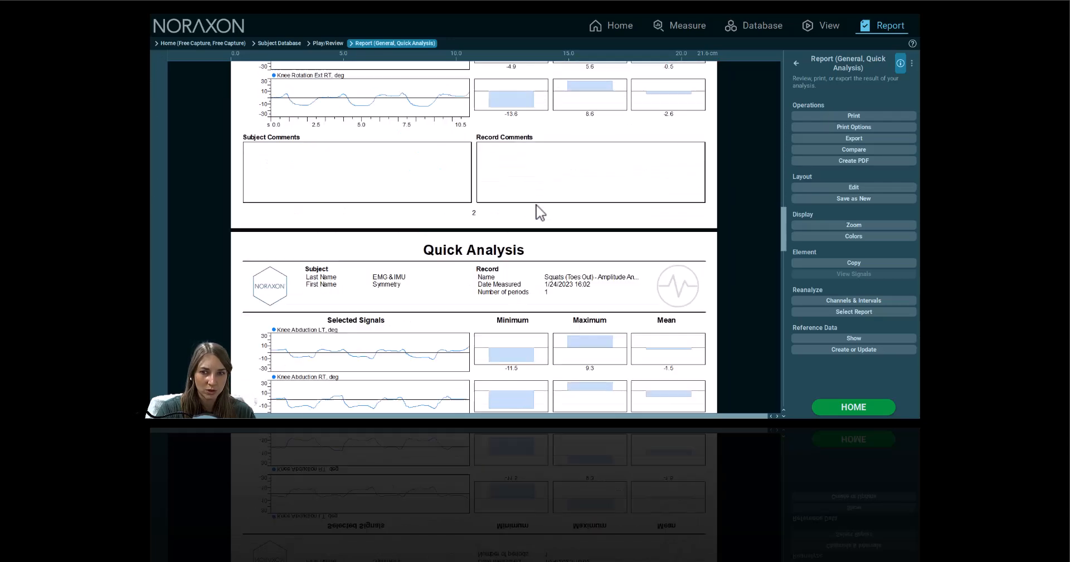
scroll(540, 213, "down", 5)
scroll(539, 213, "down", 2)
scroll(538, 215, "up", 12)
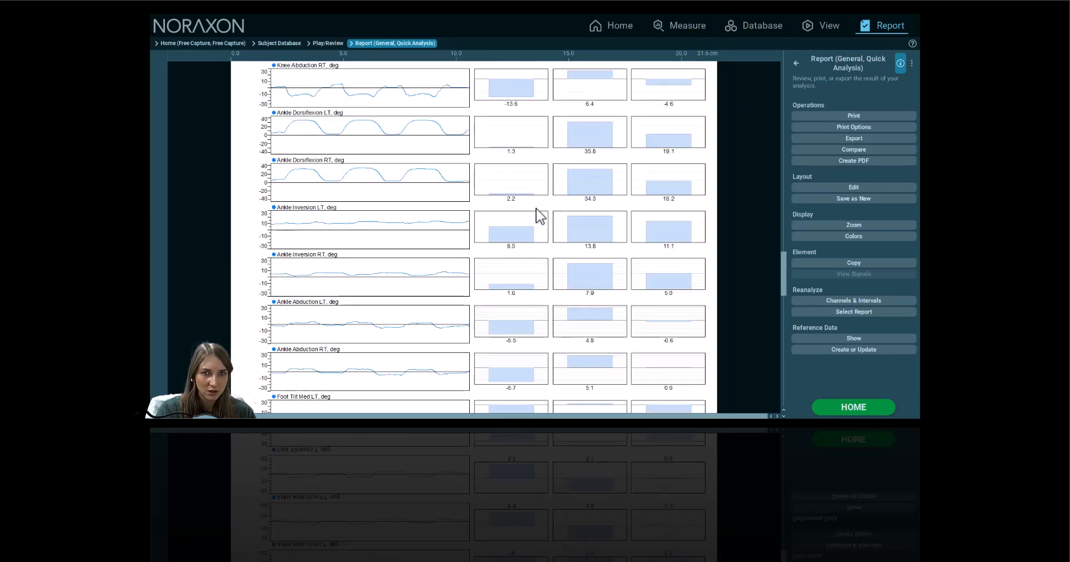
scroll(543, 213, "up", 12)
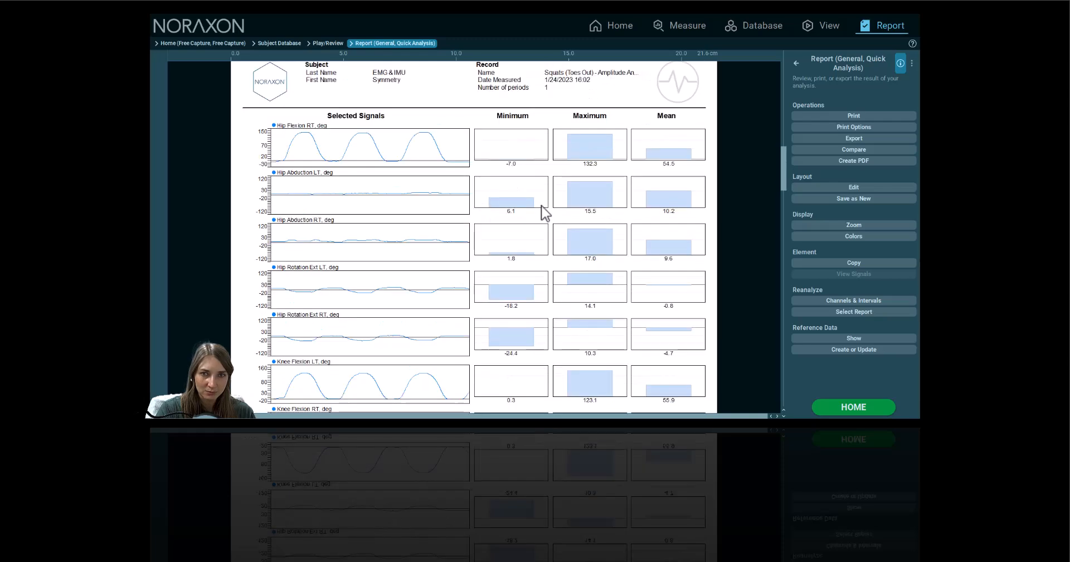
scroll(543, 213, "up", 6)
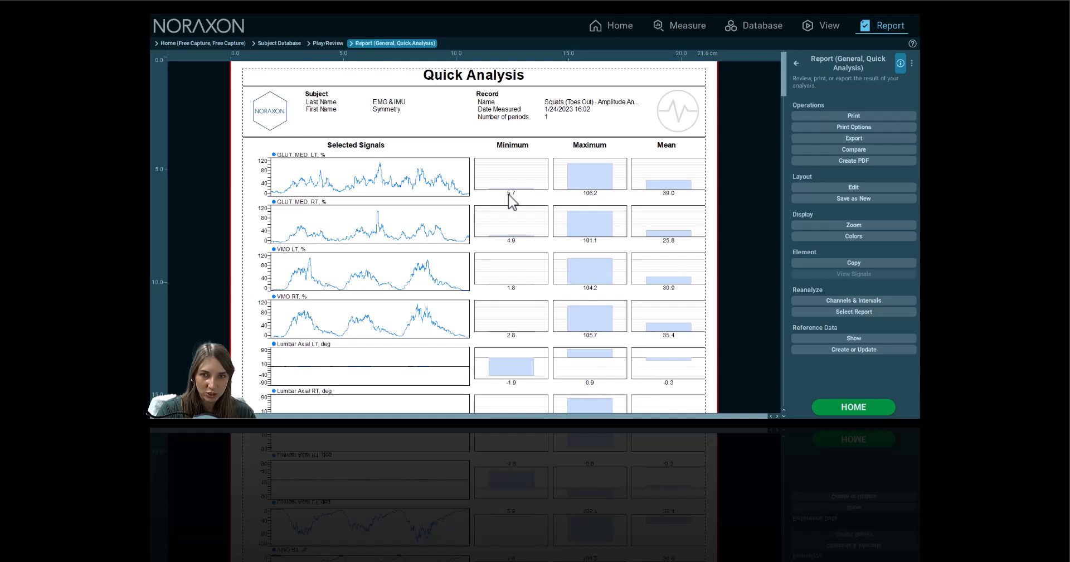
left_click(577, 186)
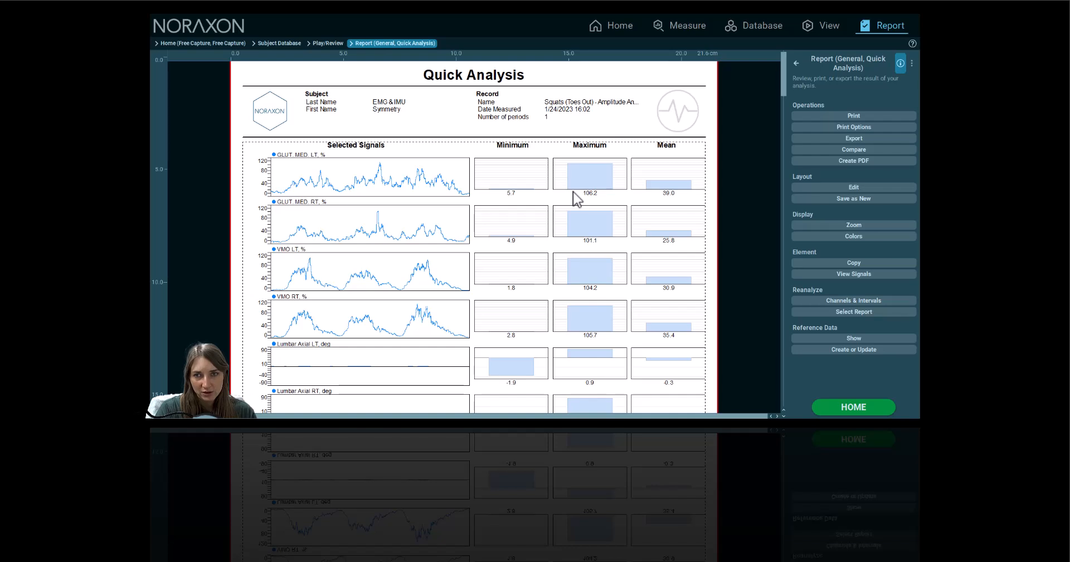
Restrict all Selected Signals calculations to the EMG channels so only GLUT MED and VMO remain
double_click(514, 176)
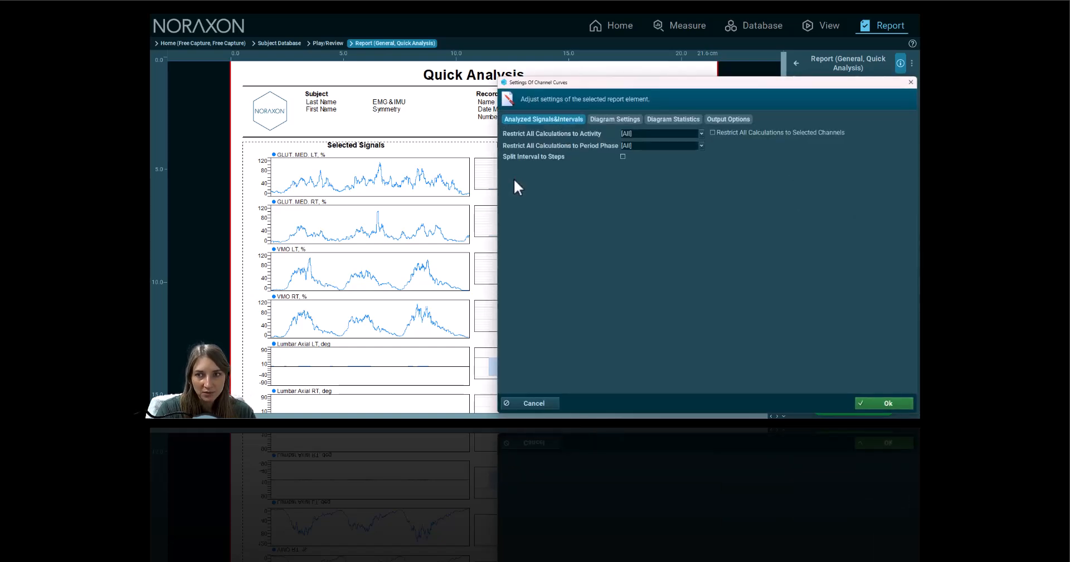
left_click(713, 132)
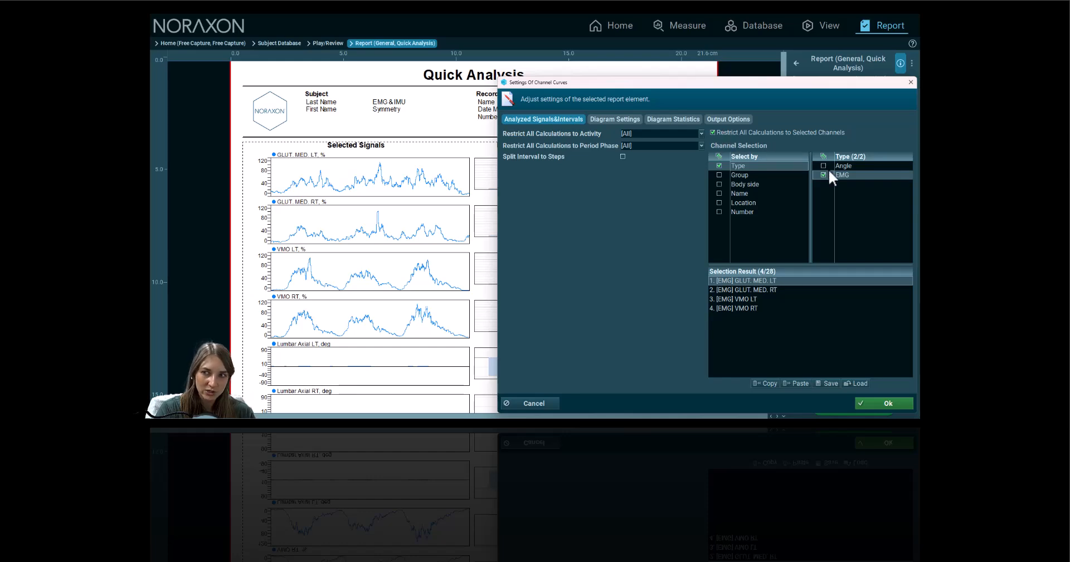
left_click(894, 403)
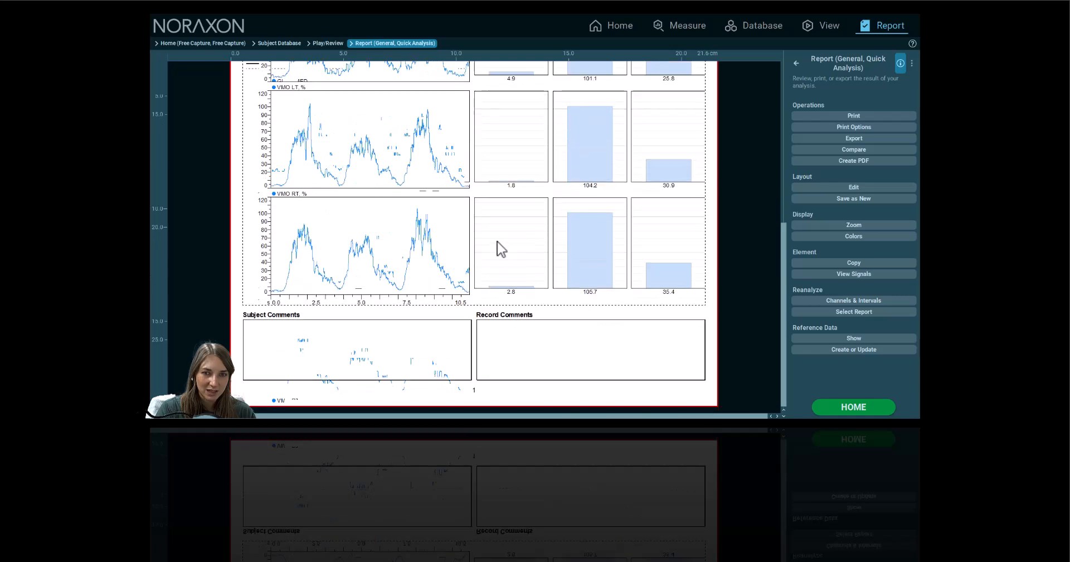
scroll(494, 249, "up", 2)
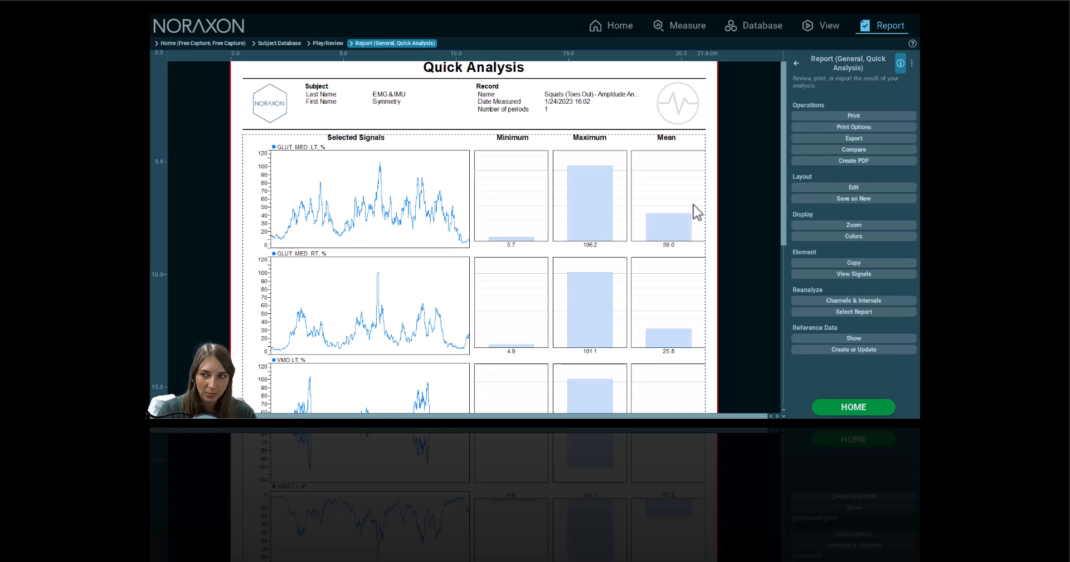
Compare channels by grouping GLUT MED LT/RT and VMO into one overlaid graph
left_click(855, 150)
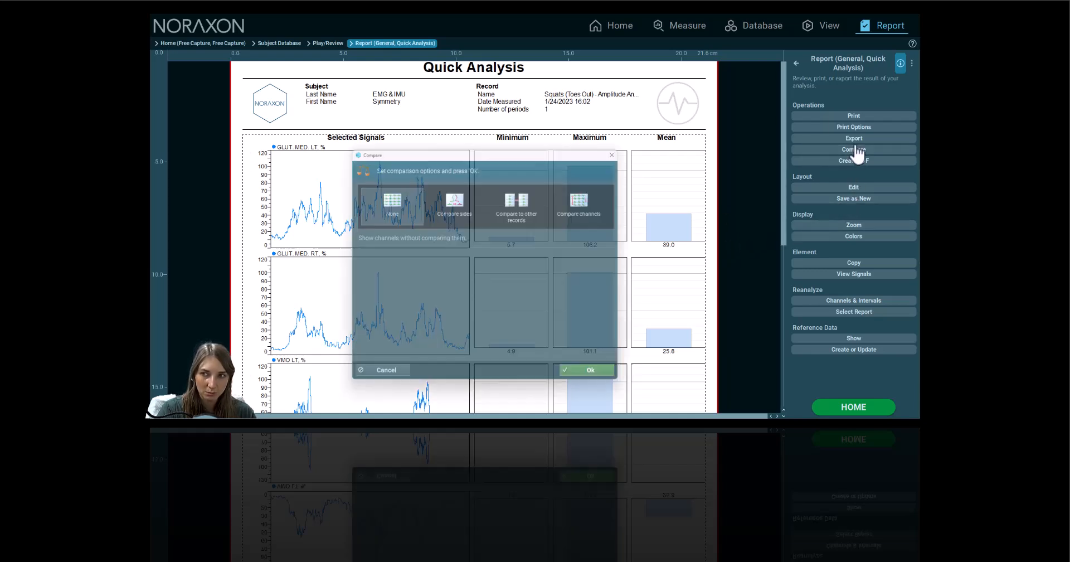
left_click(577, 196)
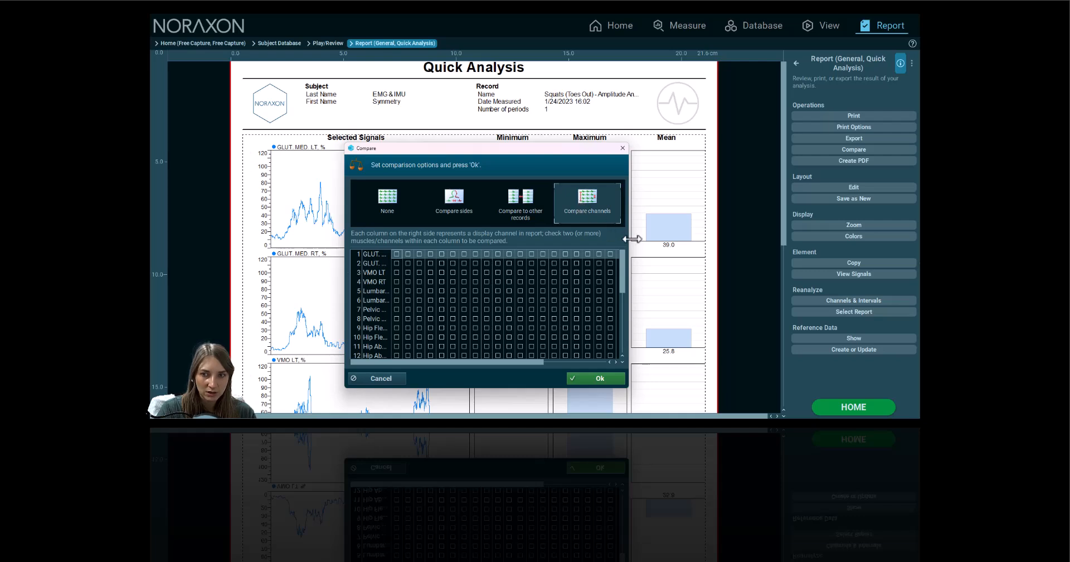
left_click_drag(630, 233, 705, 233)
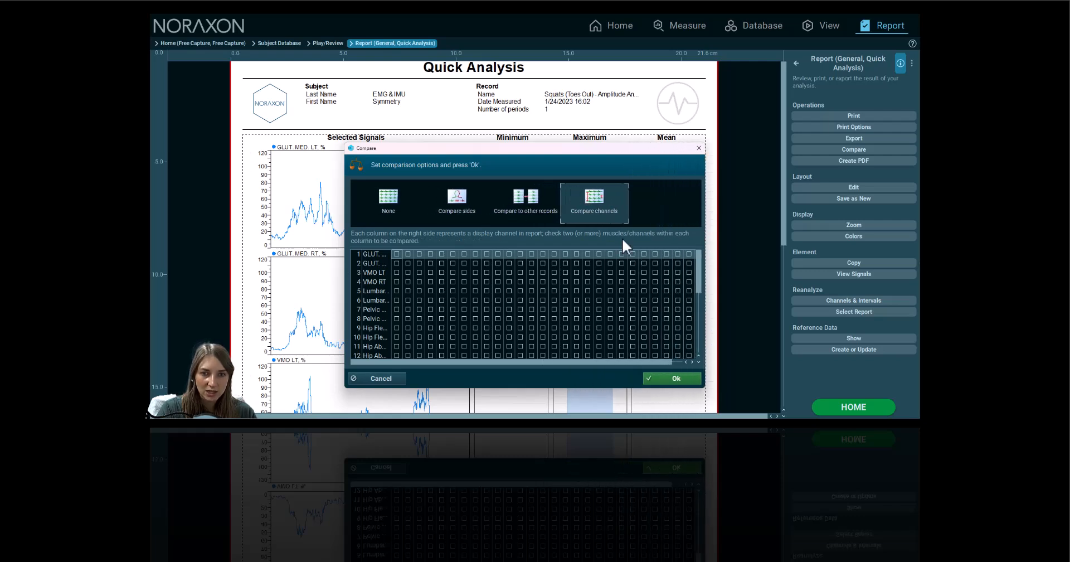
left_click(398, 255)
left_click(397, 263)
left_click(397, 272)
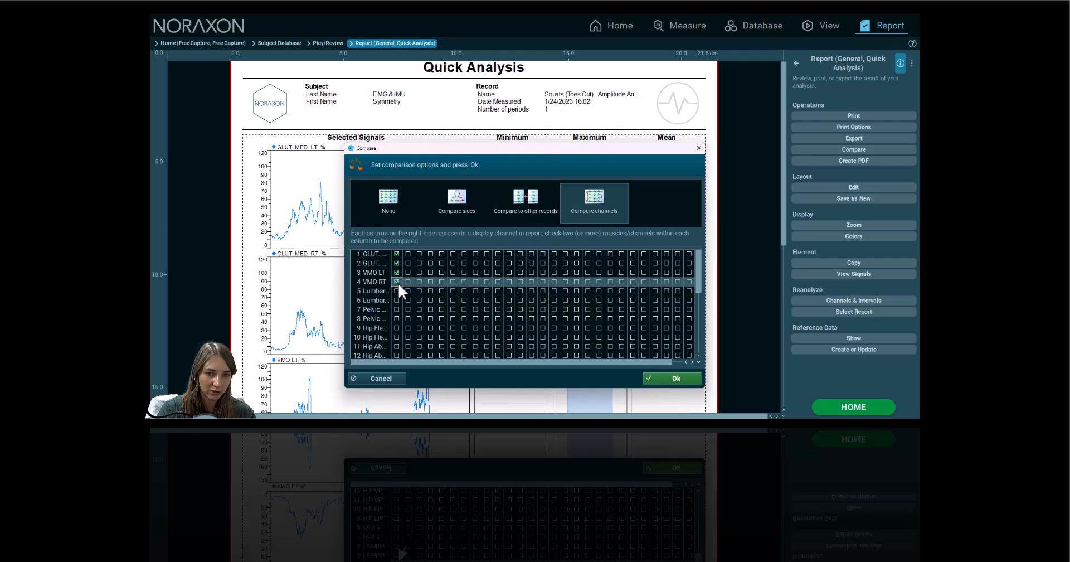
left_click(690, 376)
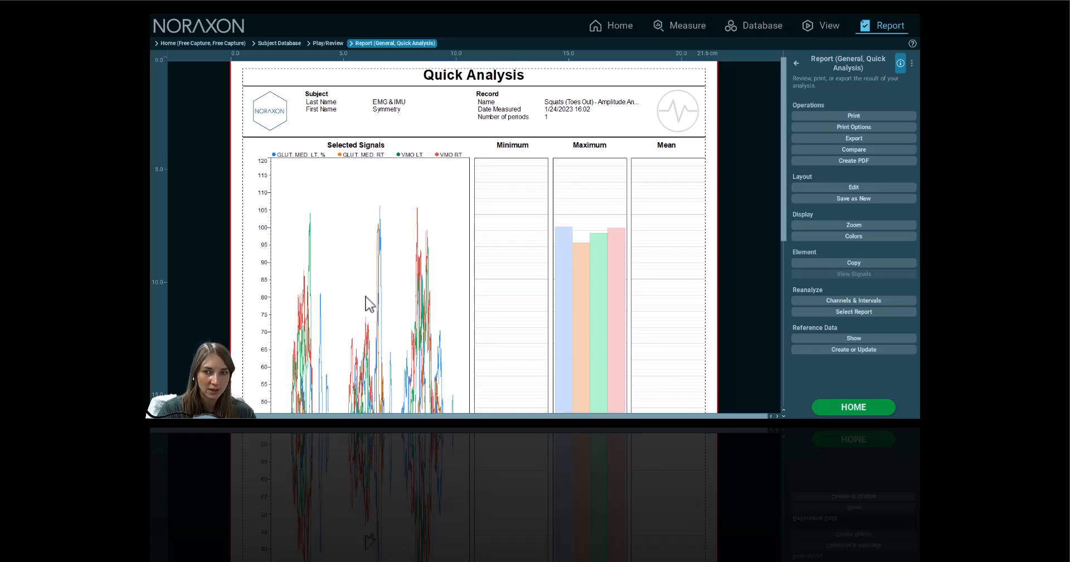
scroll(407, 307, "down", 3)
scroll(509, 306, "up", 5)
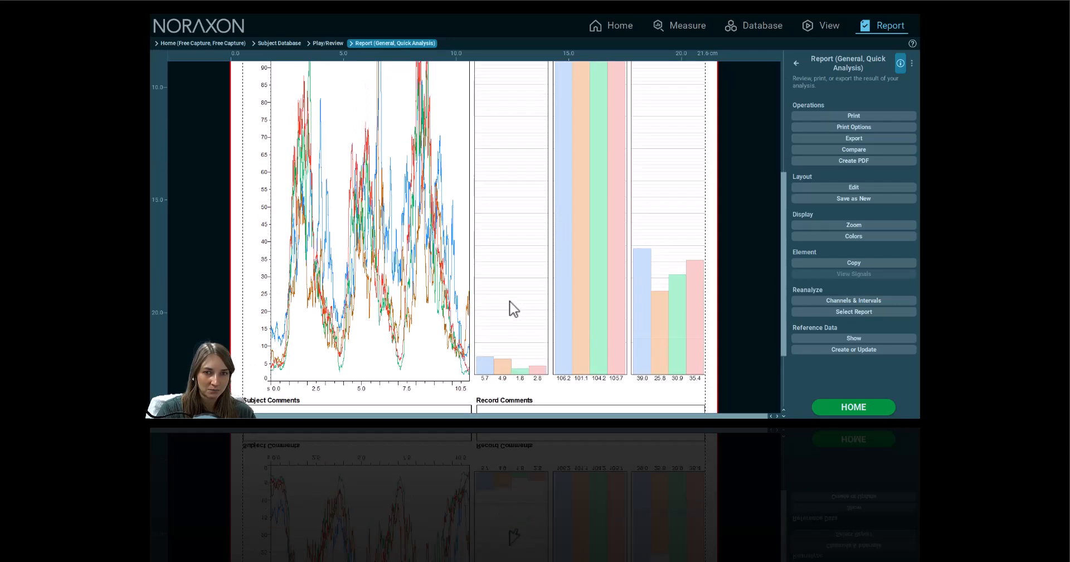
scroll(514, 309, "up", 1)
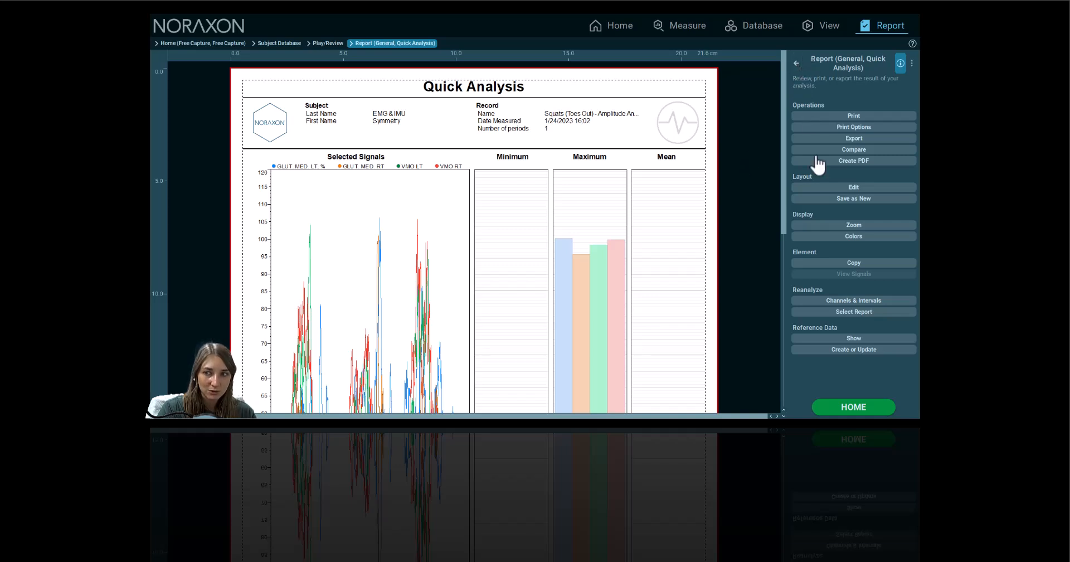
Save the report settings and rebuild the report with each signal in its own graph
left_click(866, 303)
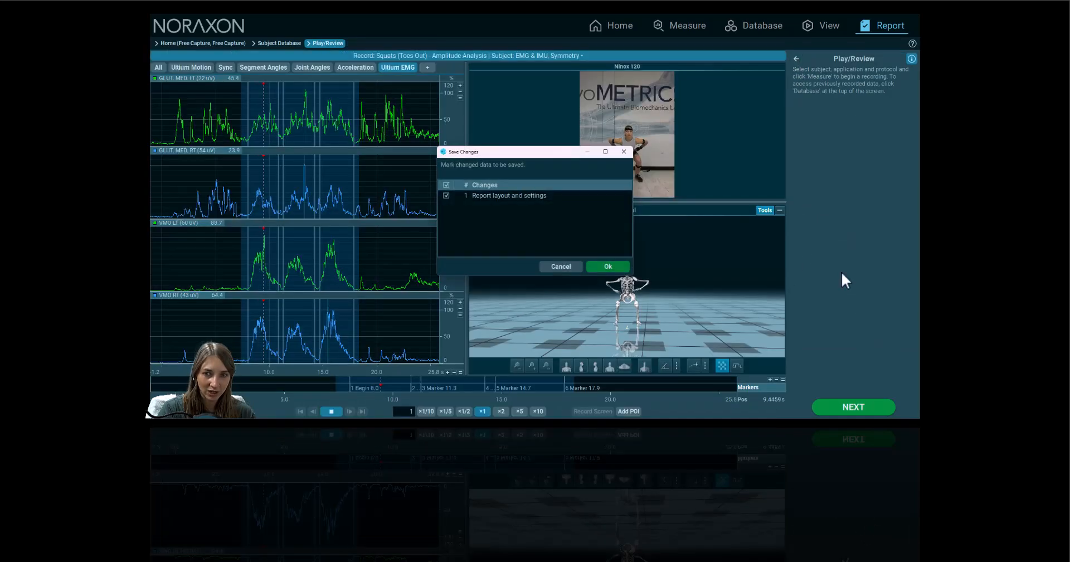
left_click(627, 265)
left_click(841, 103)
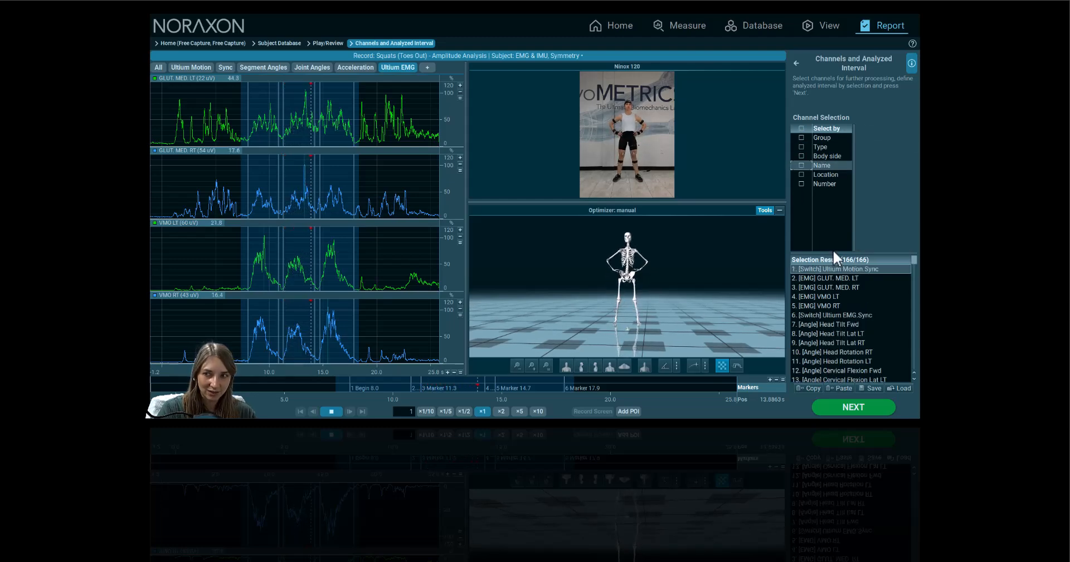
left_click(853, 407)
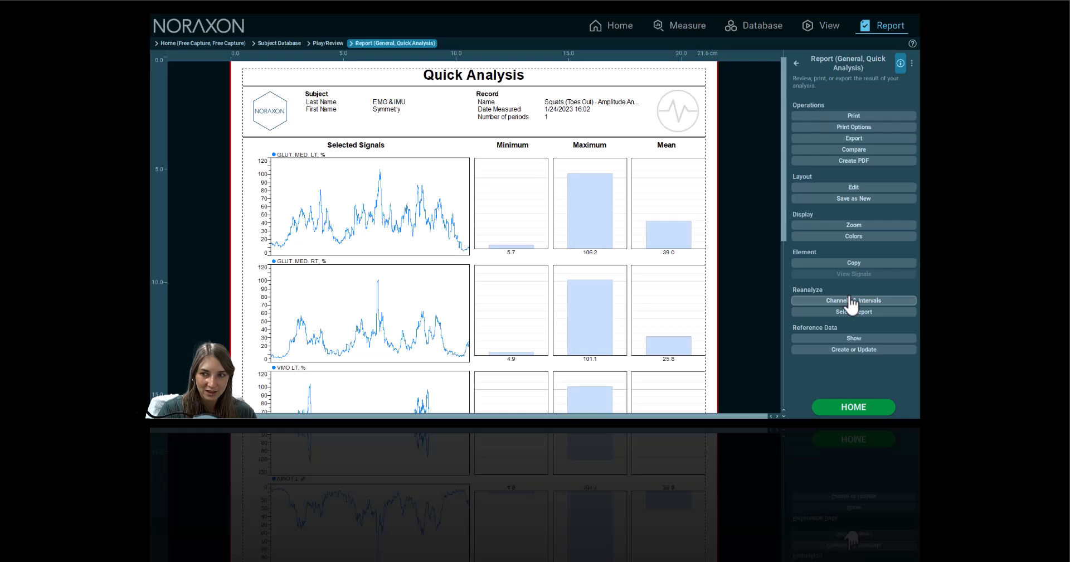
Choose Compare channels and enlarge the dialog to show the full channel grid, including Pelvis and Head
left_click(852, 150)
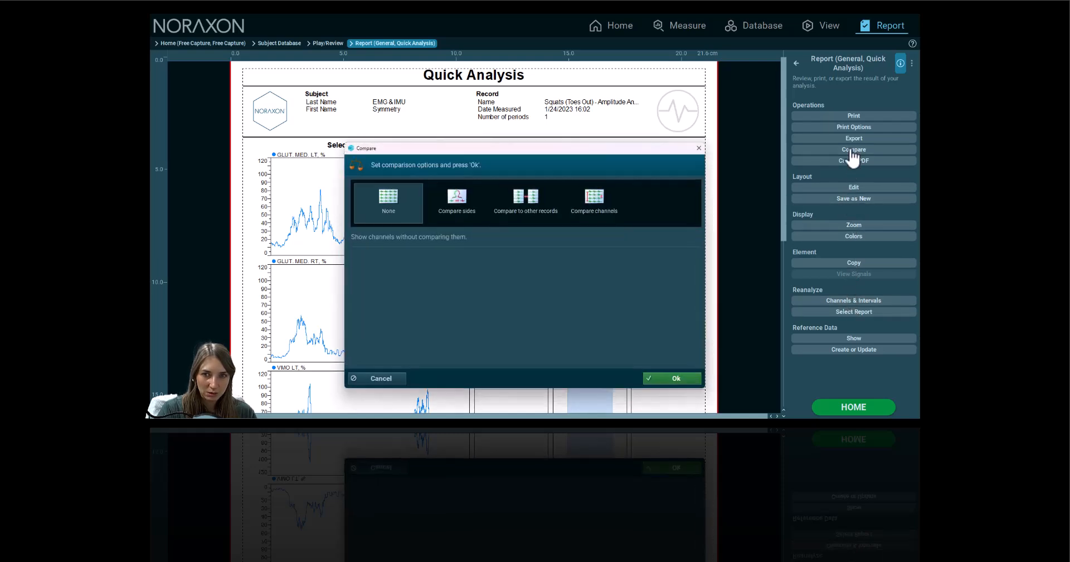
left_click(584, 211)
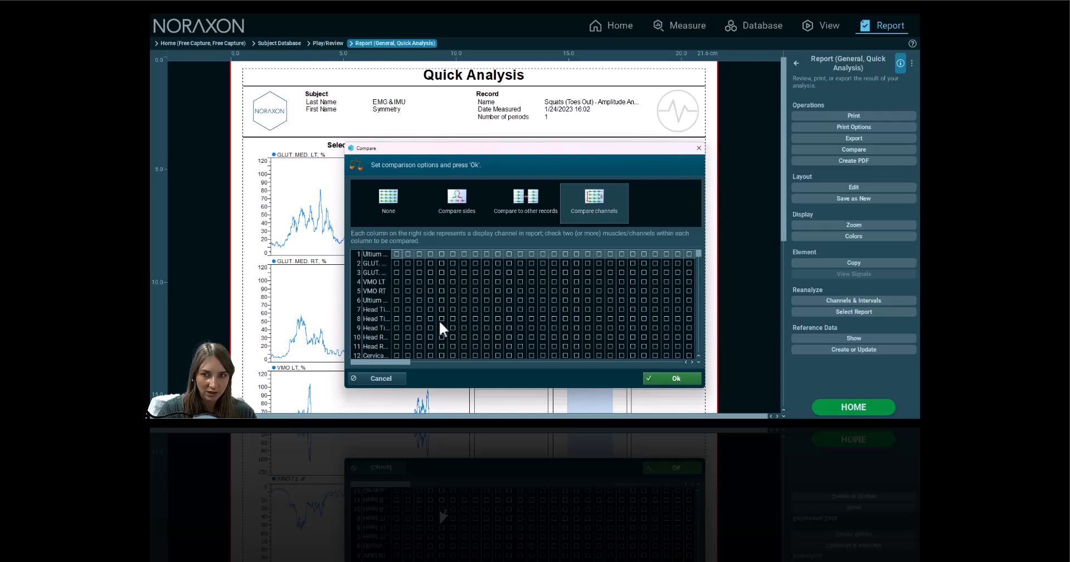
left_click_drag(697, 254, 698, 325)
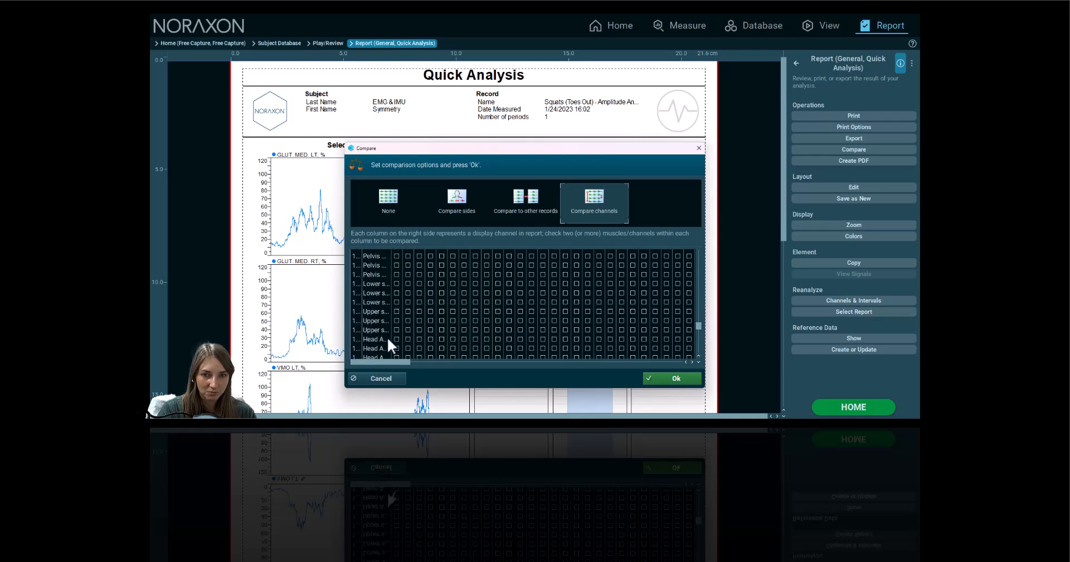
left_click_drag(398, 363, 359, 351)
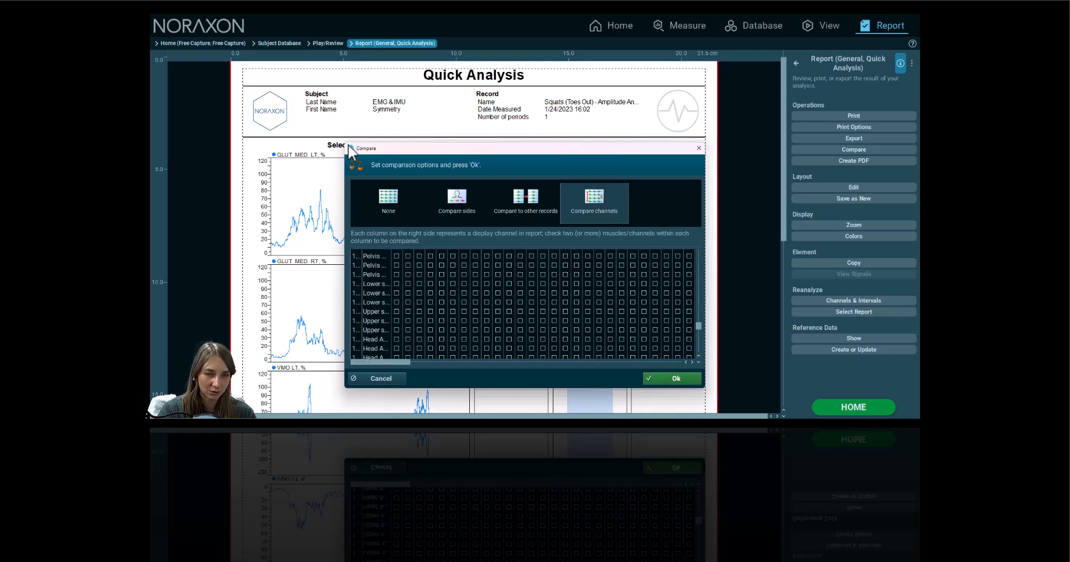
left_click_drag(301, 103, 297, 98)
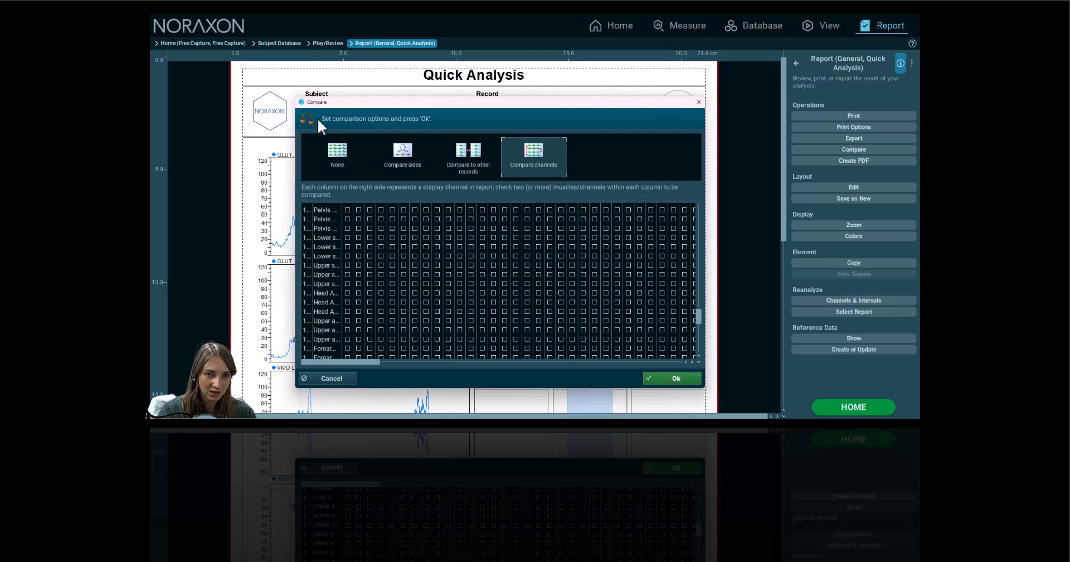